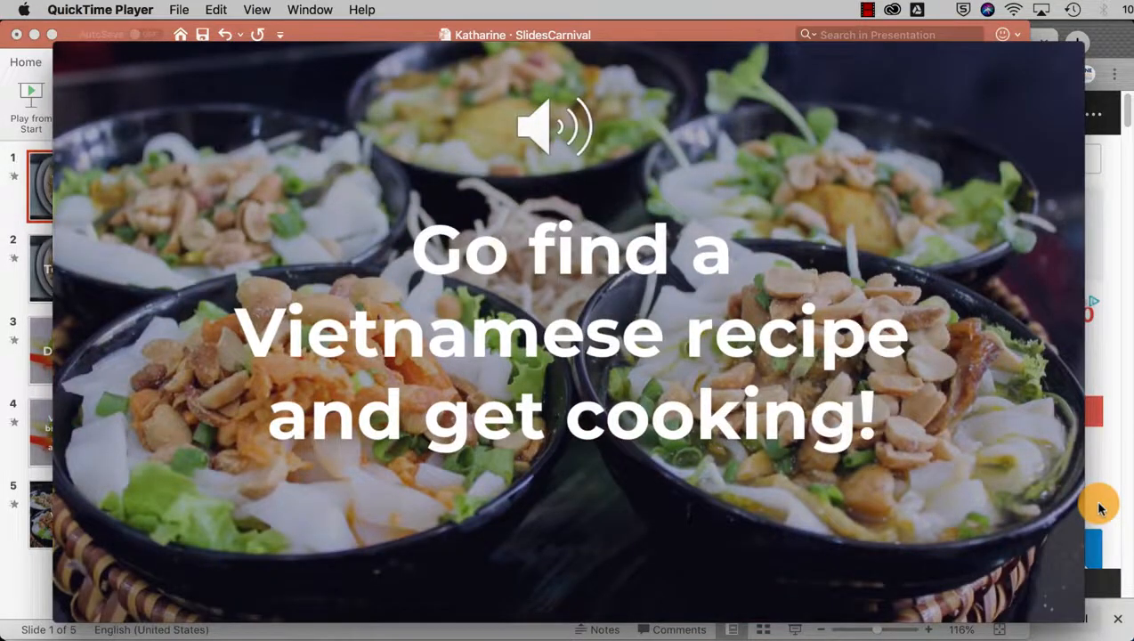
- Bring the Chrome window in front of QuickTime once the Vietnamese food video ends
{"action": "left_click", "coordinate": [1100, 508]}
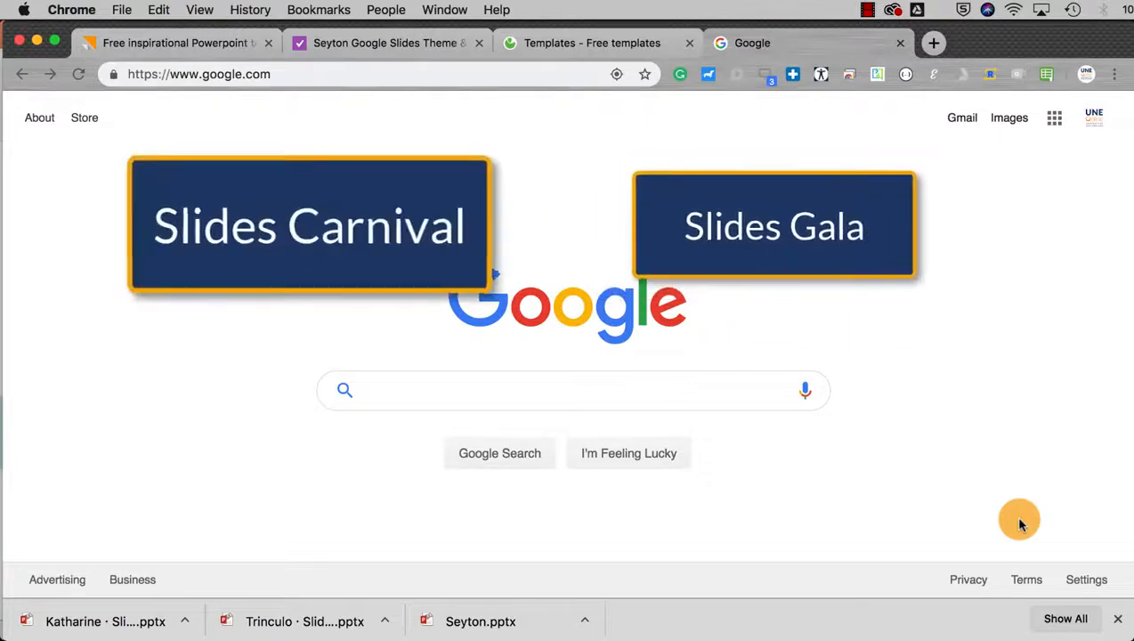
- Compare the Seyton and Katharine template pages, finishing on the Seyton page
{"action": "left_click", "coordinate": [376, 54]}
{"action": "scroll", "coordinate": [436, 418], "scroll_direction": "down", "scroll_amount": 10}
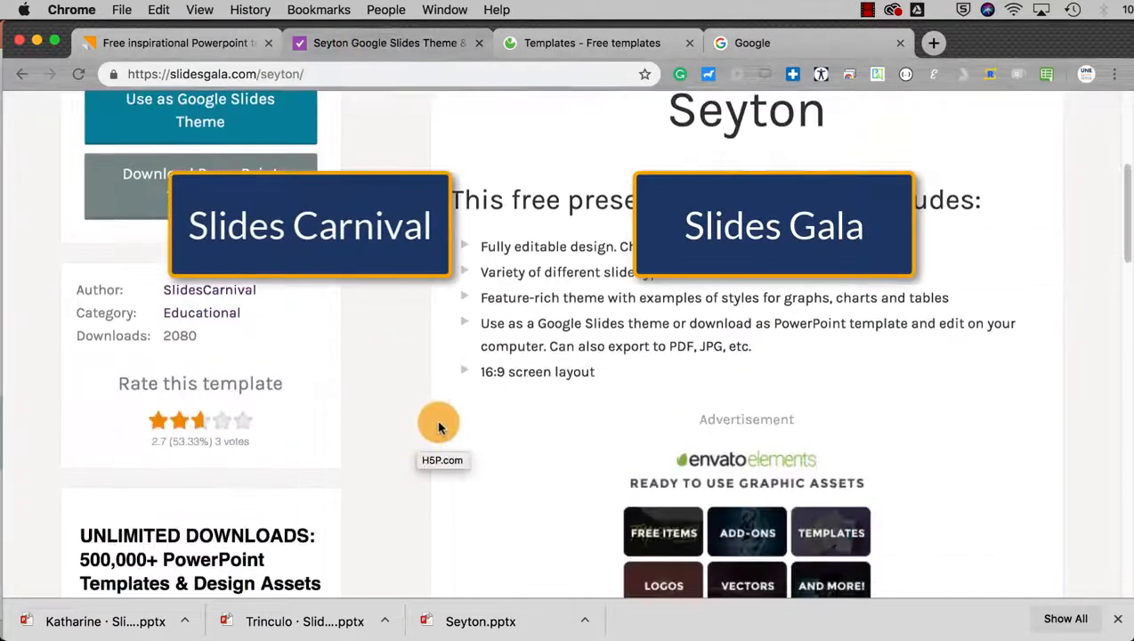
{"action": "scroll", "coordinate": [436, 418], "scroll_direction": "up", "scroll_amount": 8}
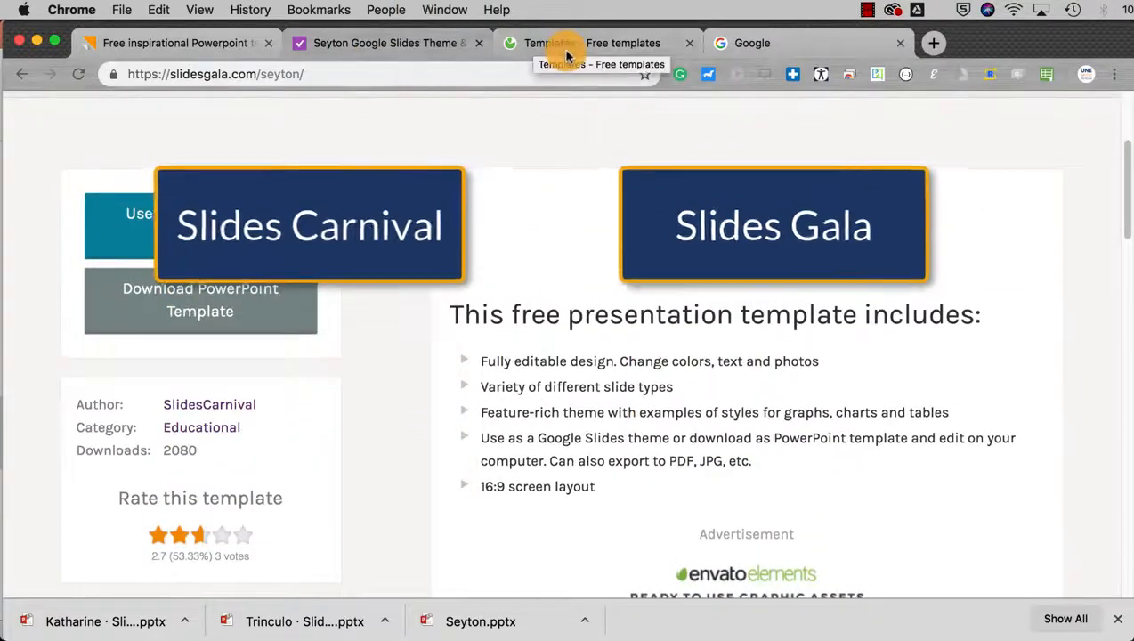
{"action": "left_click", "coordinate": [207, 46]}
{"action": "scroll", "coordinate": [298, 269], "scroll_direction": "up", "scroll_amount": 10}
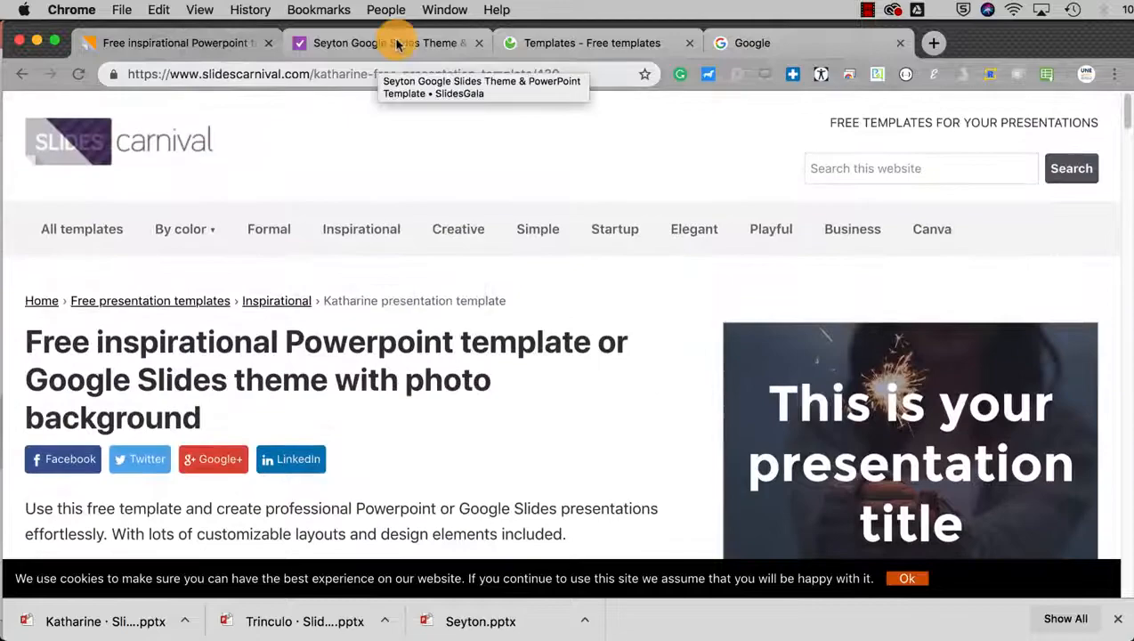
{"action": "left_click", "coordinate": [397, 44]}
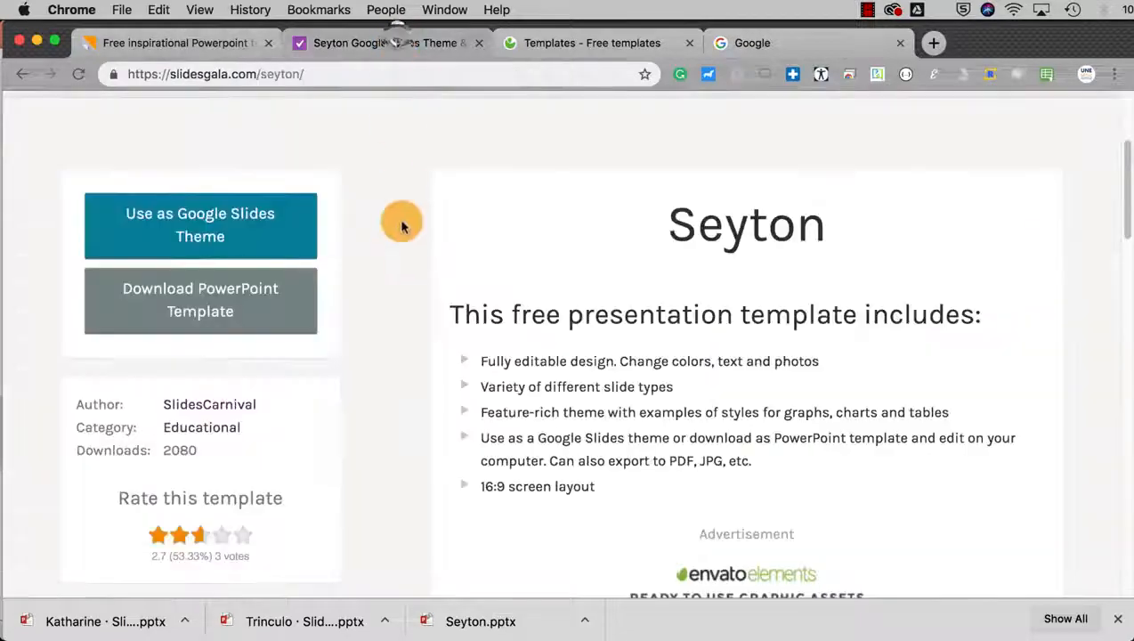
{"action": "scroll", "coordinate": [398, 222], "scroll_direction": "up", "scroll_amount": 5}
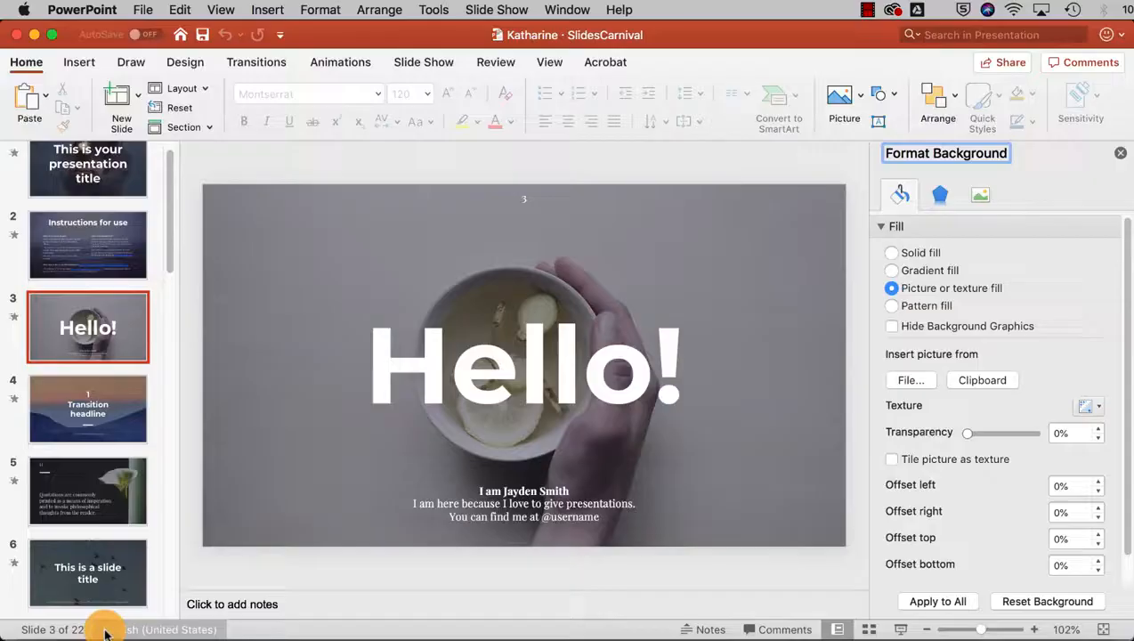
- Browse slides 4 through 8 of the Katharine template deck
{"action": "scroll", "coordinate": [104, 263], "scroll_direction": "up", "scroll_amount": 2}
{"action": "left_click", "coordinate": [91, 429]}
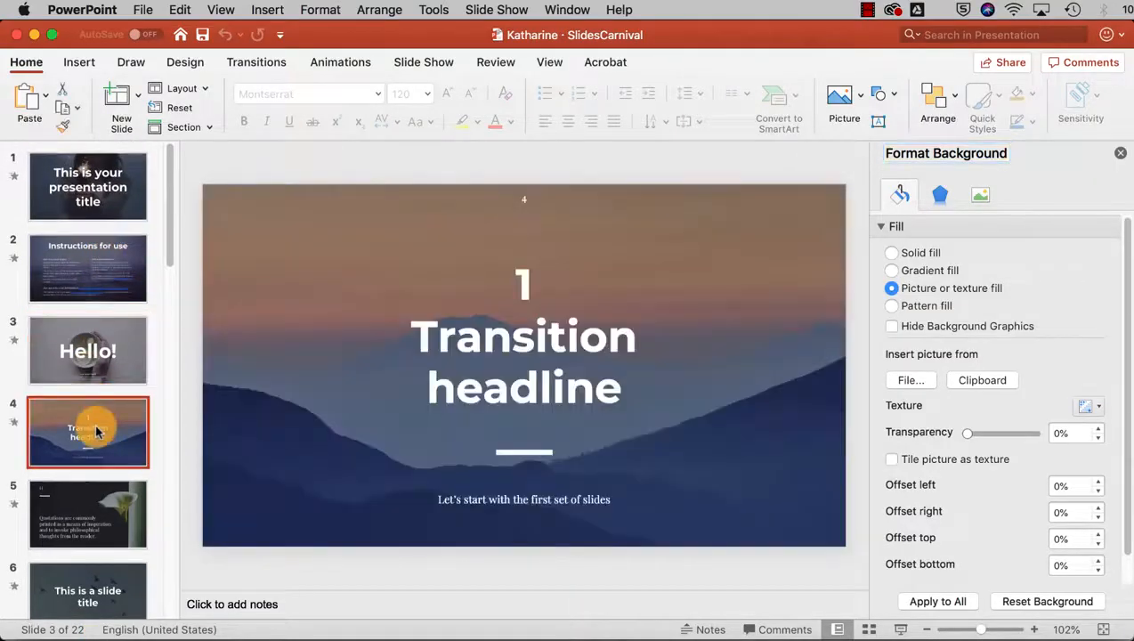
{"action": "left_click", "coordinate": [96, 501]}
{"action": "scroll", "coordinate": [101, 461], "scroll_direction": "down", "scroll_amount": 2}
{"action": "left_click", "coordinate": [112, 514]}
{"action": "scroll", "coordinate": [101, 499], "scroll_direction": "down", "scroll_amount": 1}
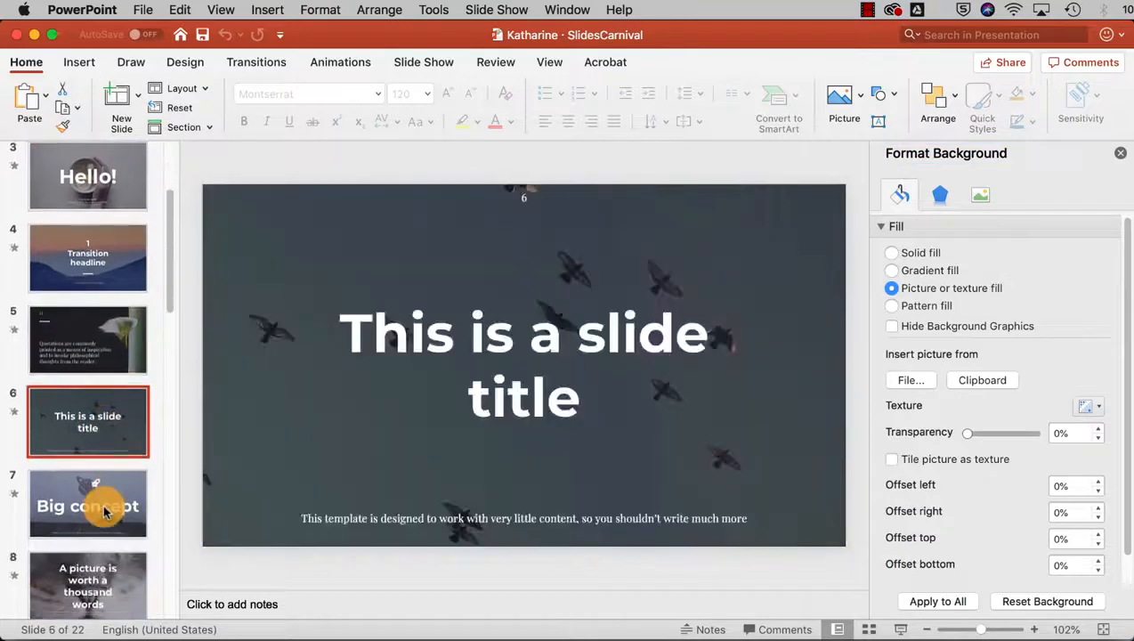
{"action": "left_click", "coordinate": [102, 500]}
{"action": "scroll", "coordinate": [101, 504], "scroll_direction": "down", "scroll_amount": 1}
{"action": "left_click", "coordinate": [101, 504]}
{"action": "scroll", "coordinate": [102, 506], "scroll_direction": "down", "scroll_amount": 1}
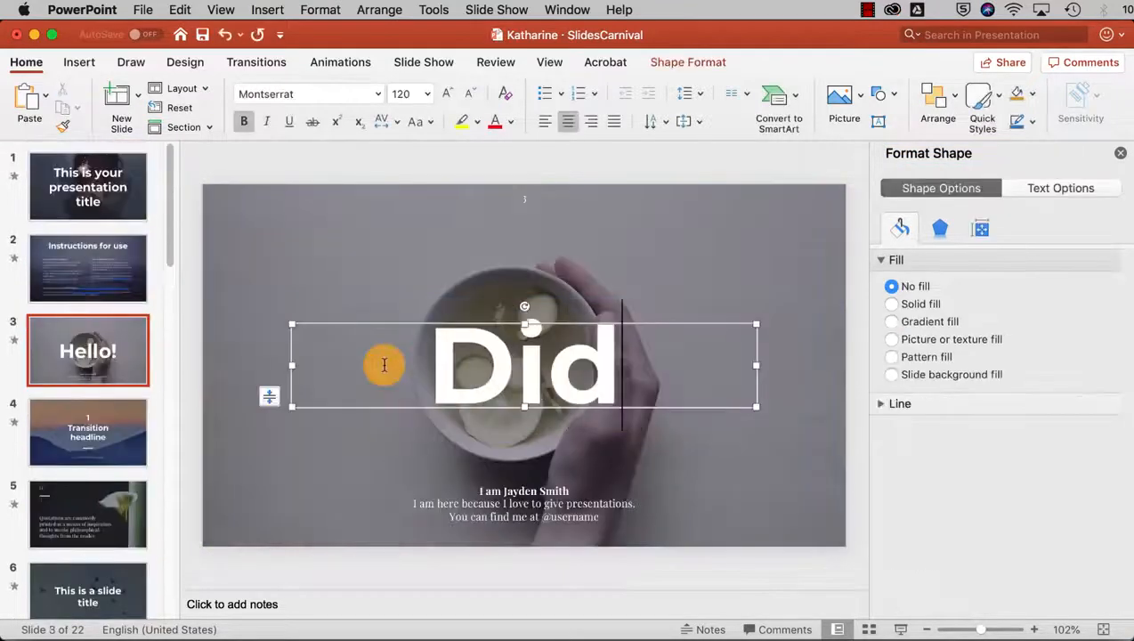
- Title the slide 'Did you know?' at 72 pt and widen its title box
{"action": "type", "text": "you know?"}
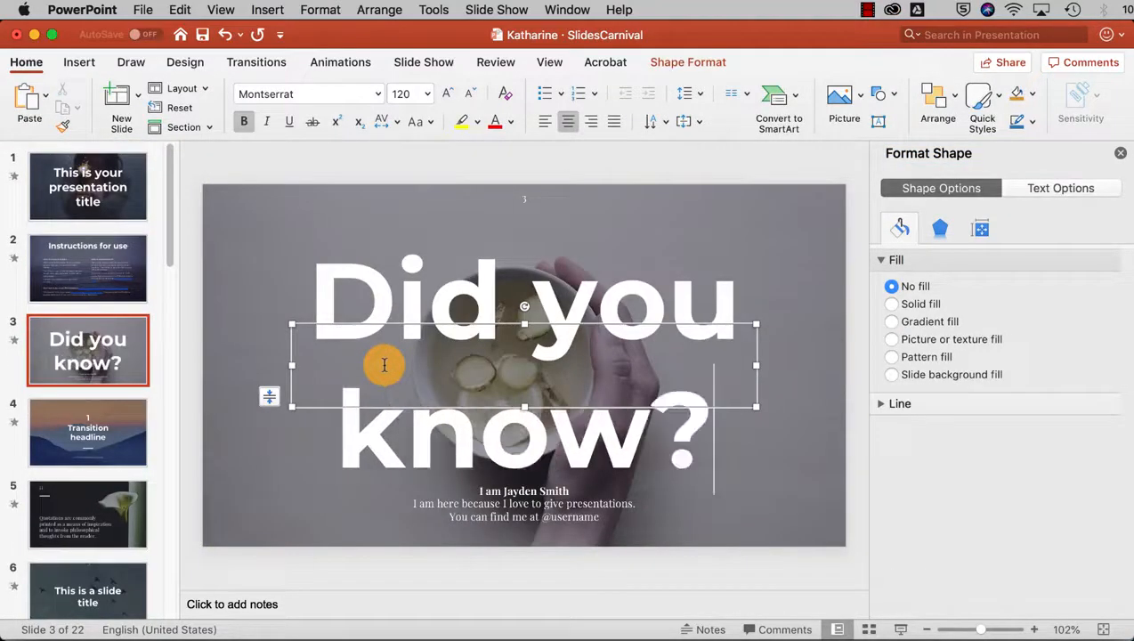
{"action": "left_click_drag", "start_coordinate": [688, 430], "coordinate": [320, 313]}
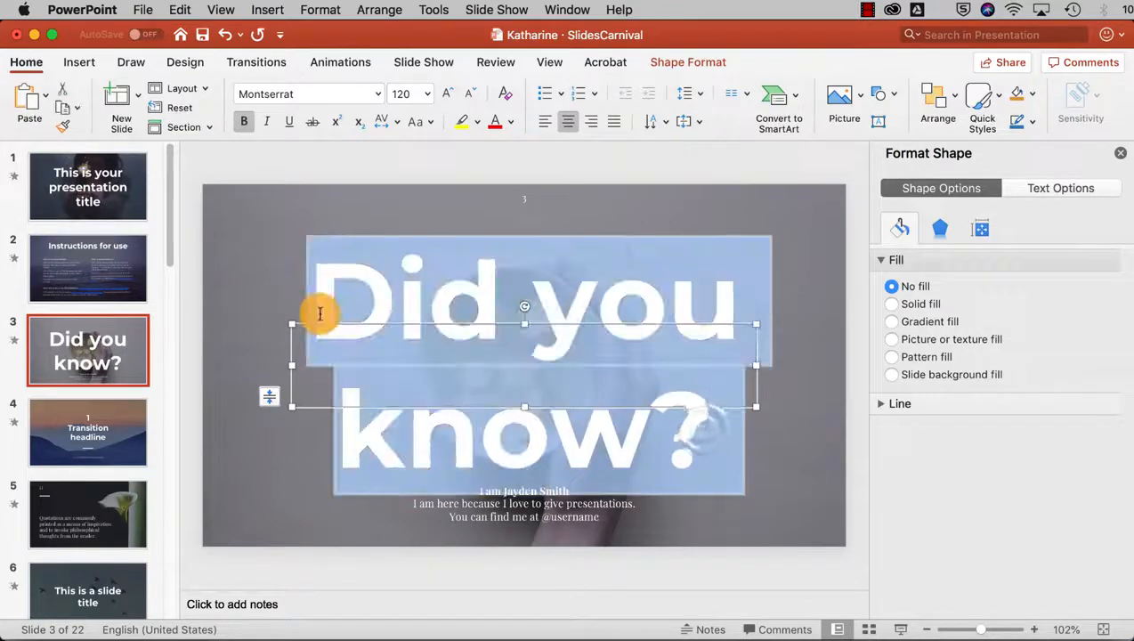
{"action": "left_click", "coordinate": [427, 94]}
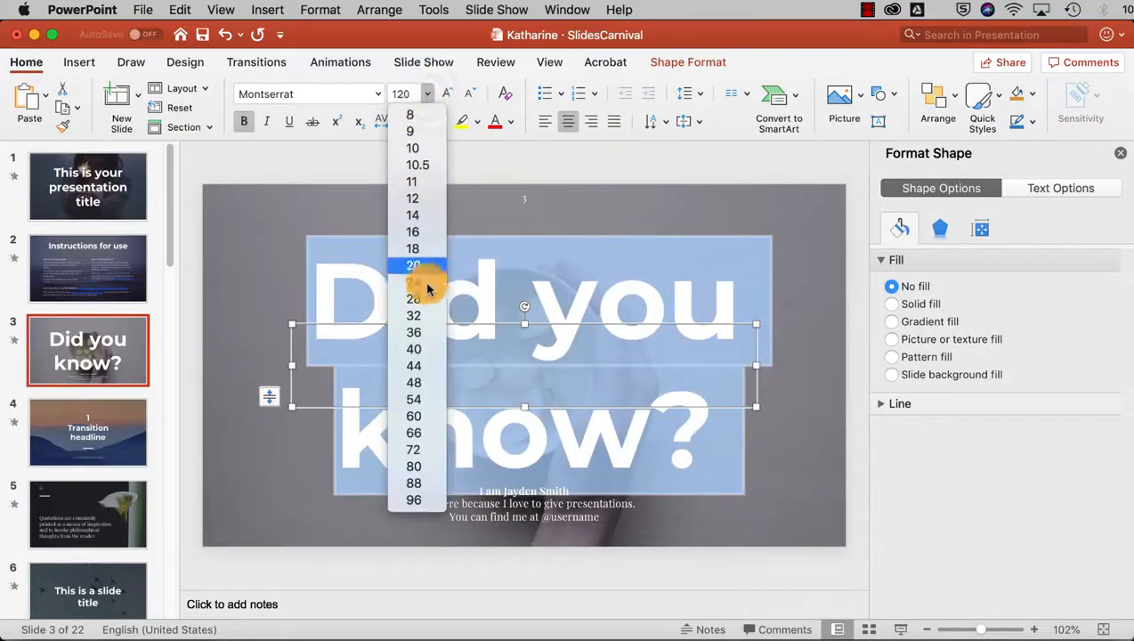
{"action": "left_click", "coordinate": [416, 415]}
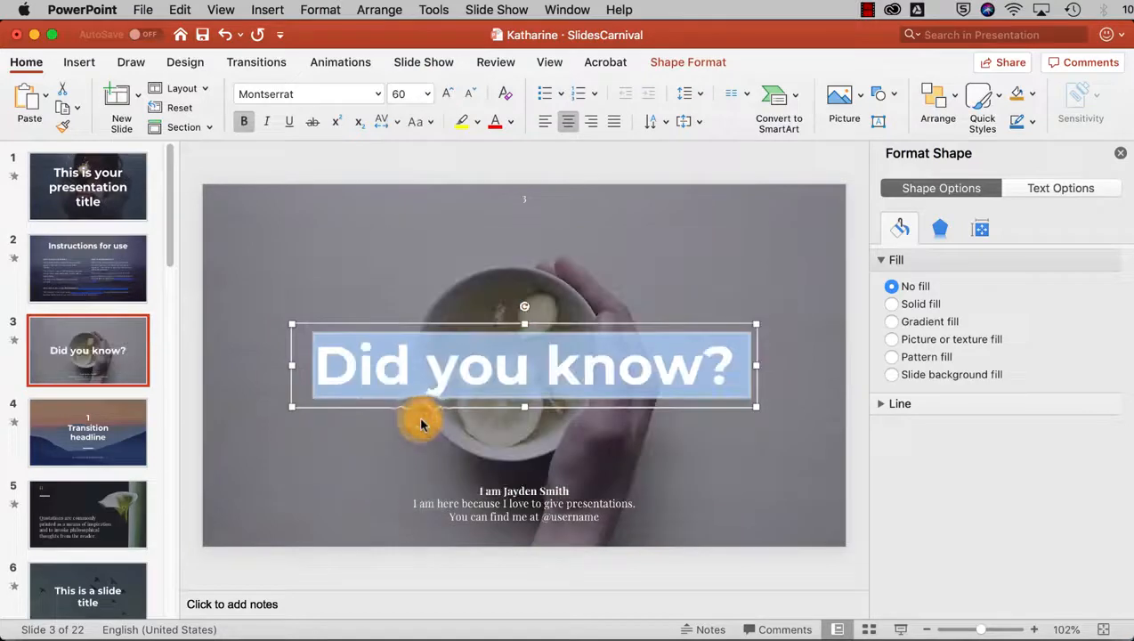
{"action": "left_click", "coordinate": [426, 94]}
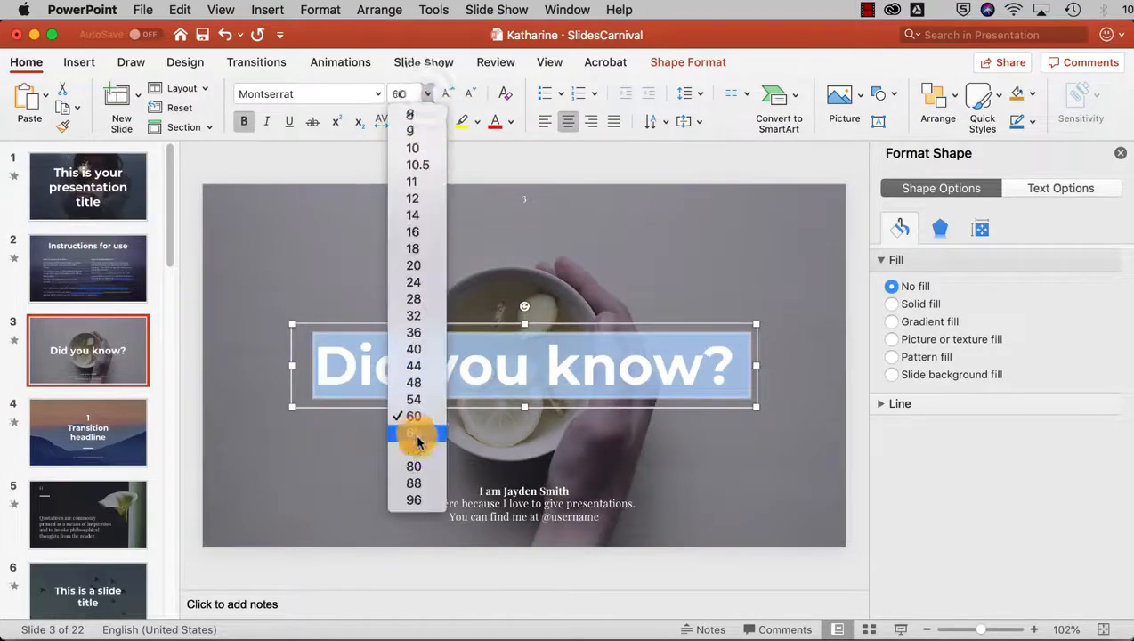
{"action": "left_click", "coordinate": [416, 436]}
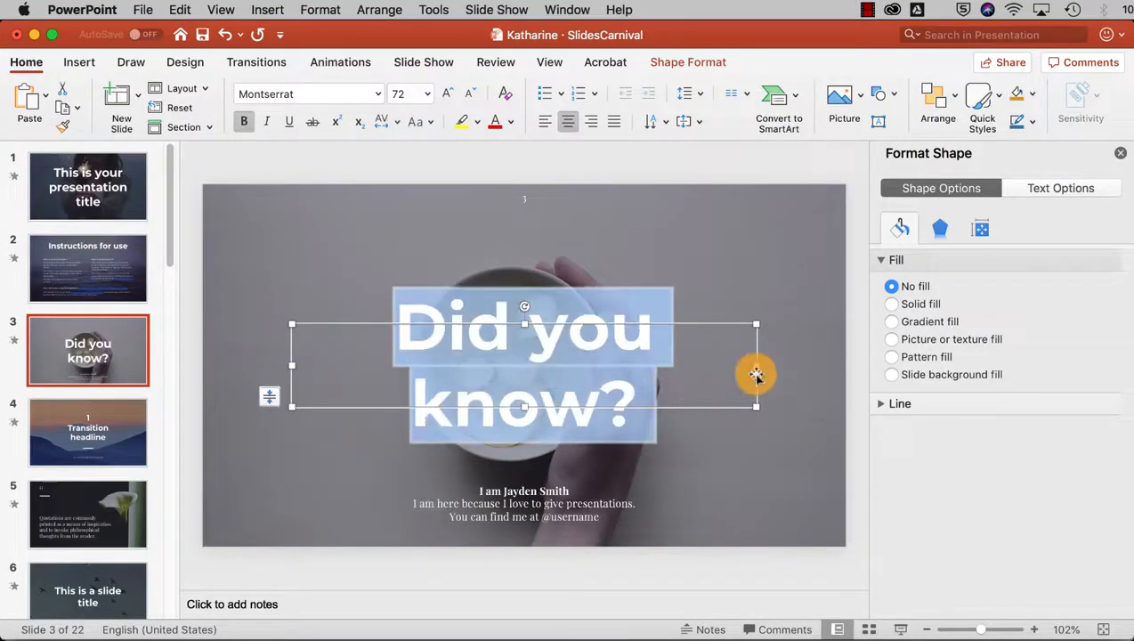
{"action": "left_click_drag", "start_coordinate": [756, 370], "coordinate": [805, 366]}
{"action": "left_click_drag", "start_coordinate": [292, 365], "coordinate": [248, 368]}
{"action": "left_click", "coordinate": [304, 260]}
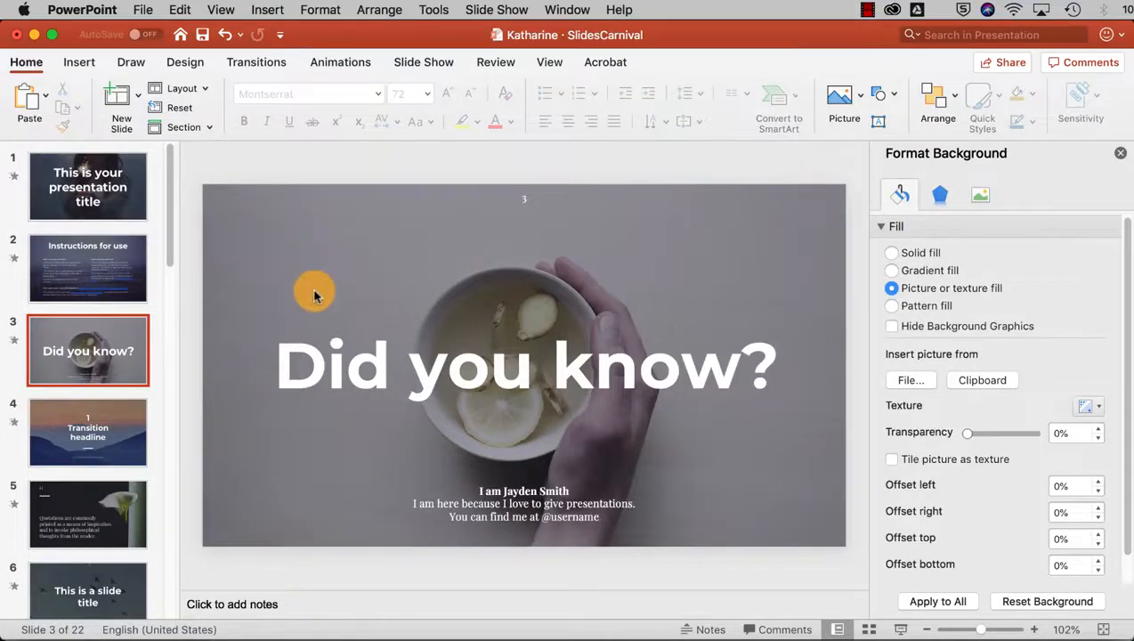
- Delete the subtitle text box, discarding a stray empty text box
{"action": "left_click", "coordinate": [531, 486]}
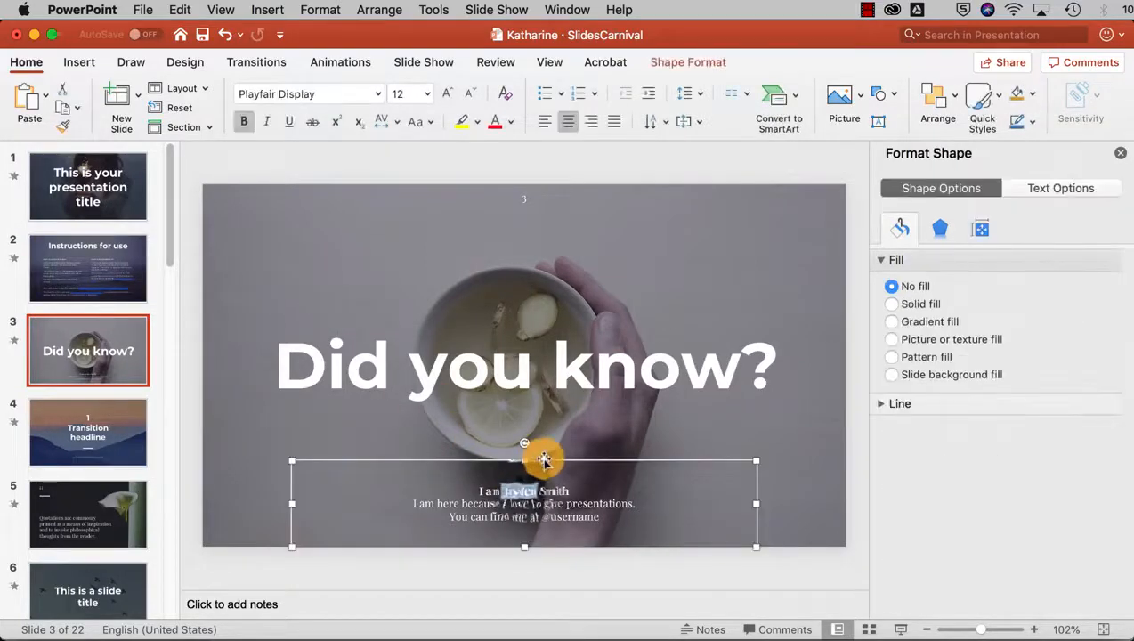
{"action": "key", "text": "Delete"}
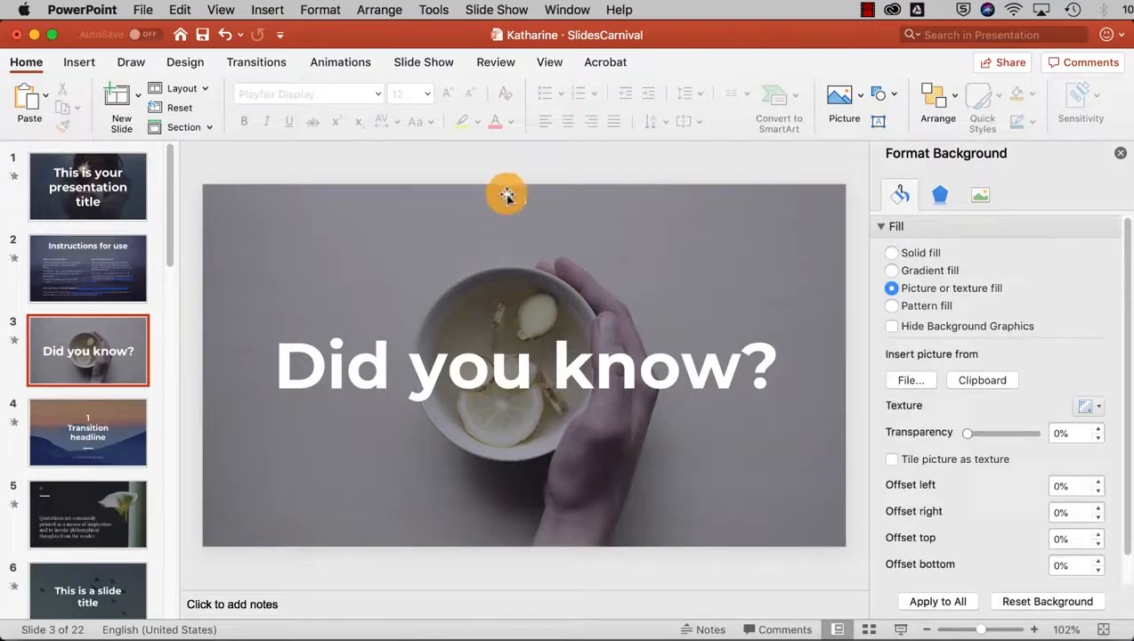
{"action": "left_click", "coordinate": [526, 198]}
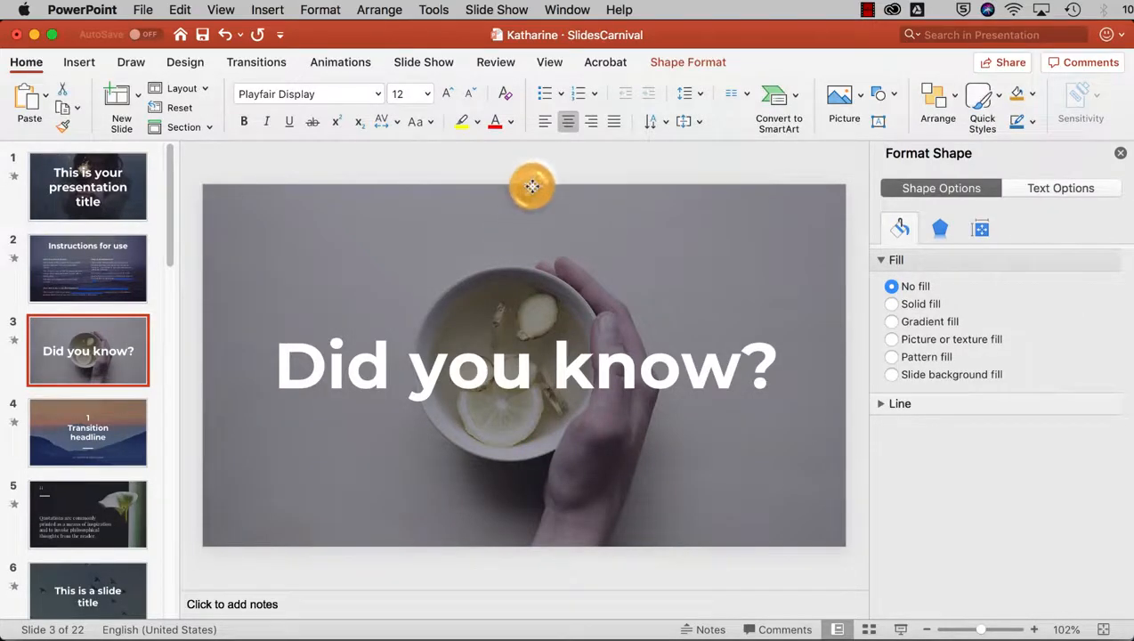
{"action": "left_click", "coordinate": [571, 258]}
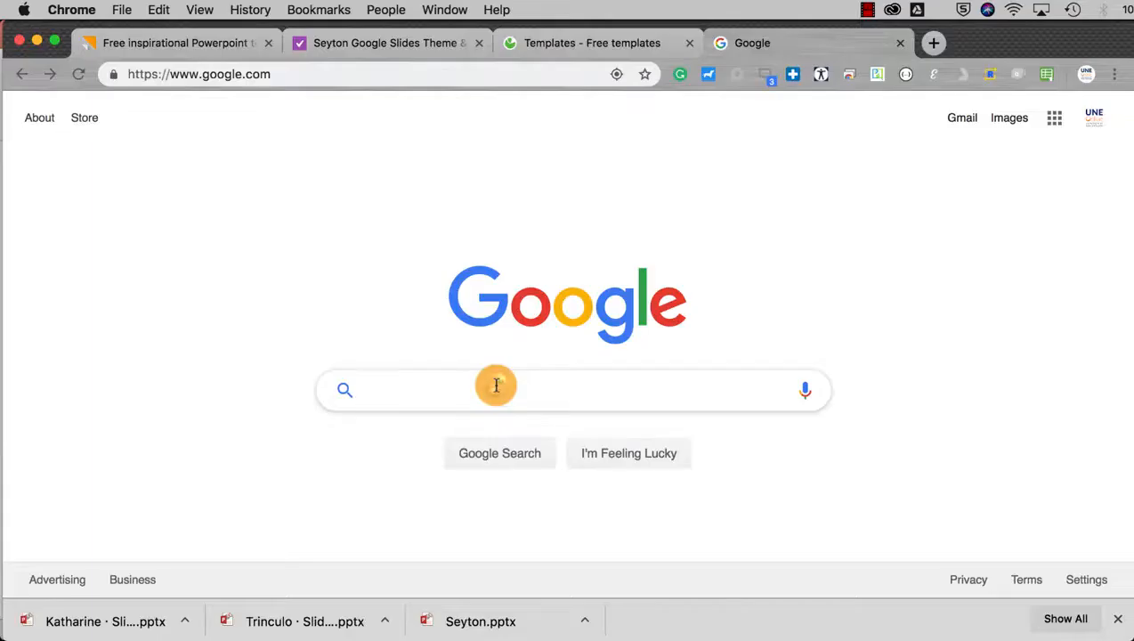
- Search Google Images for 'vietnamese cuisine' and show the Usage rights filter choices
{"action": "type", "text": "vietn"}
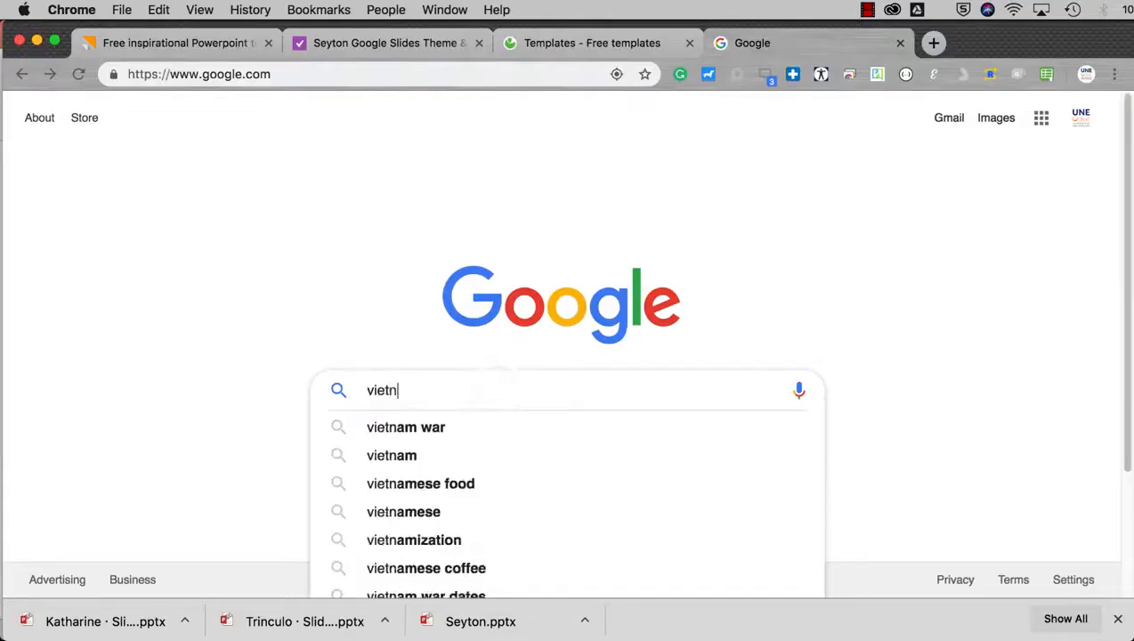
{"action": "type", "text": "amese cuisine"}
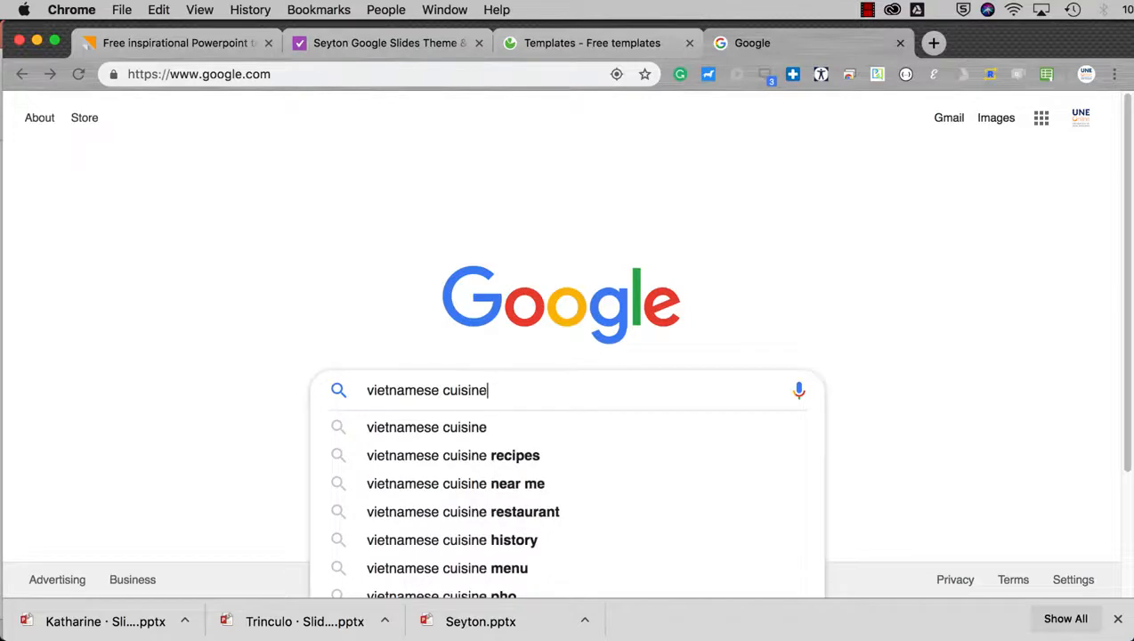
{"action": "key", "text": "Return"}
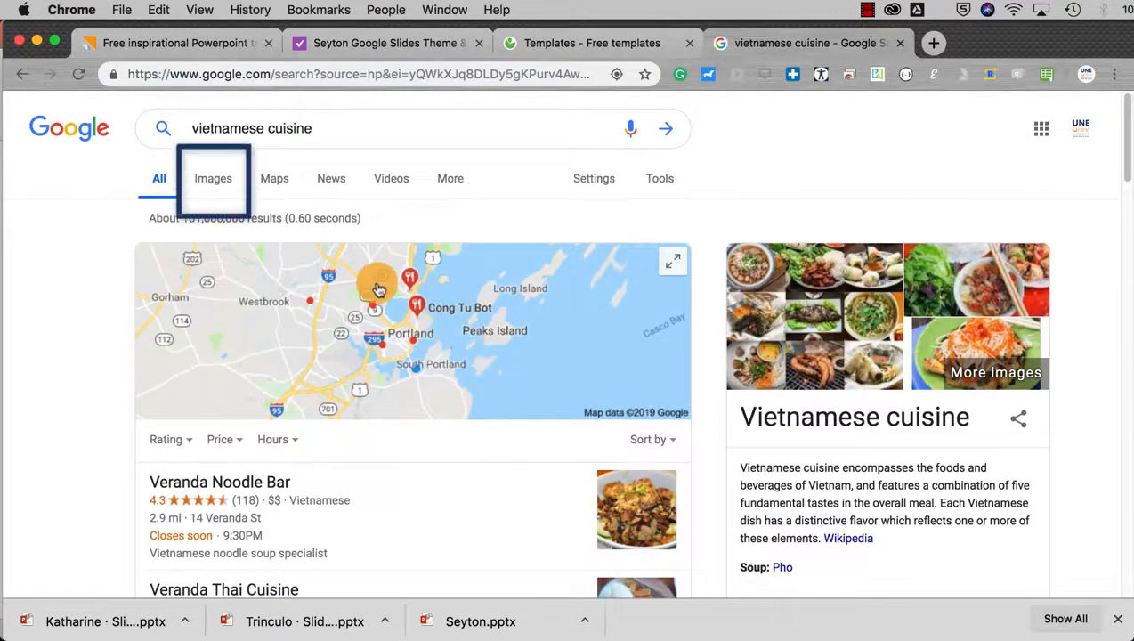
{"action": "left_click", "coordinate": [220, 188]}
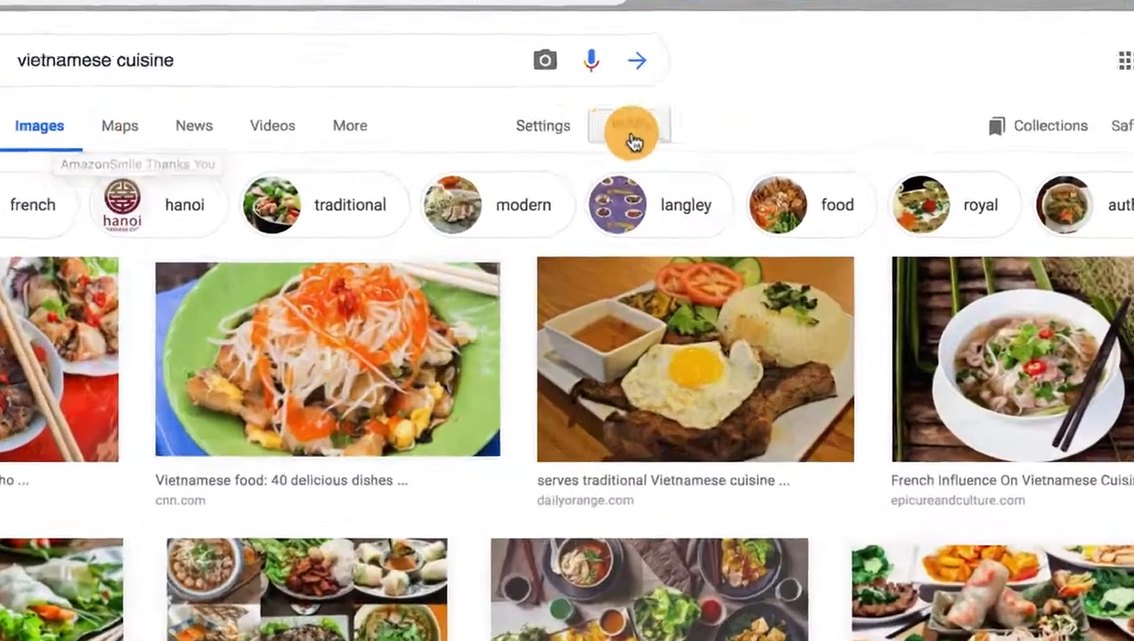
{"action": "left_click", "coordinate": [662, 181]}
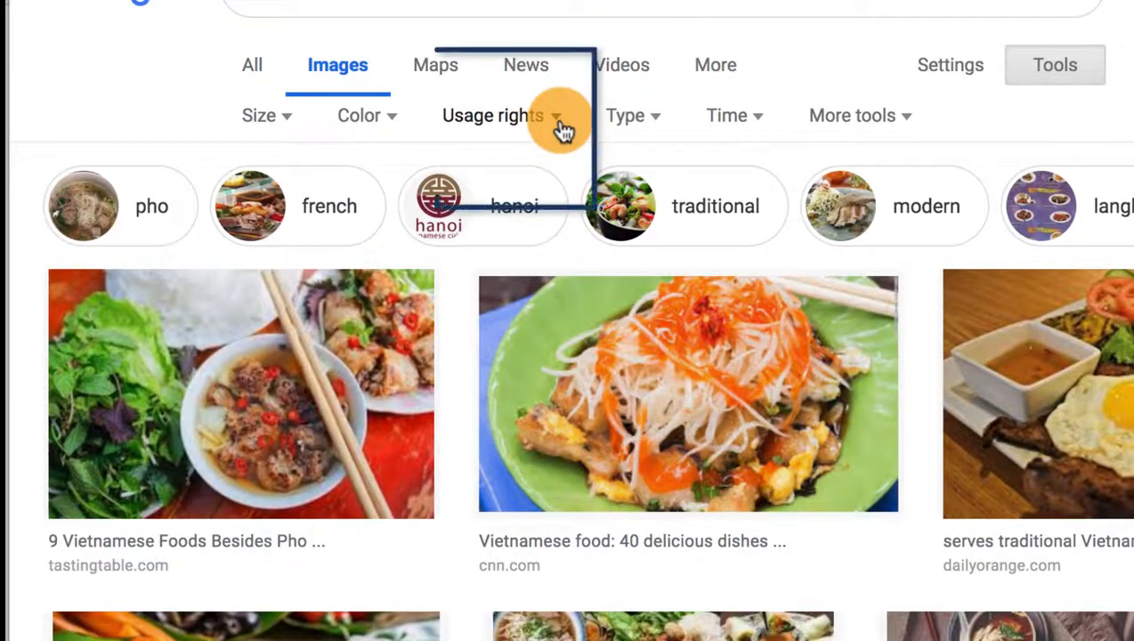
{"action": "left_click", "coordinate": [557, 118]}
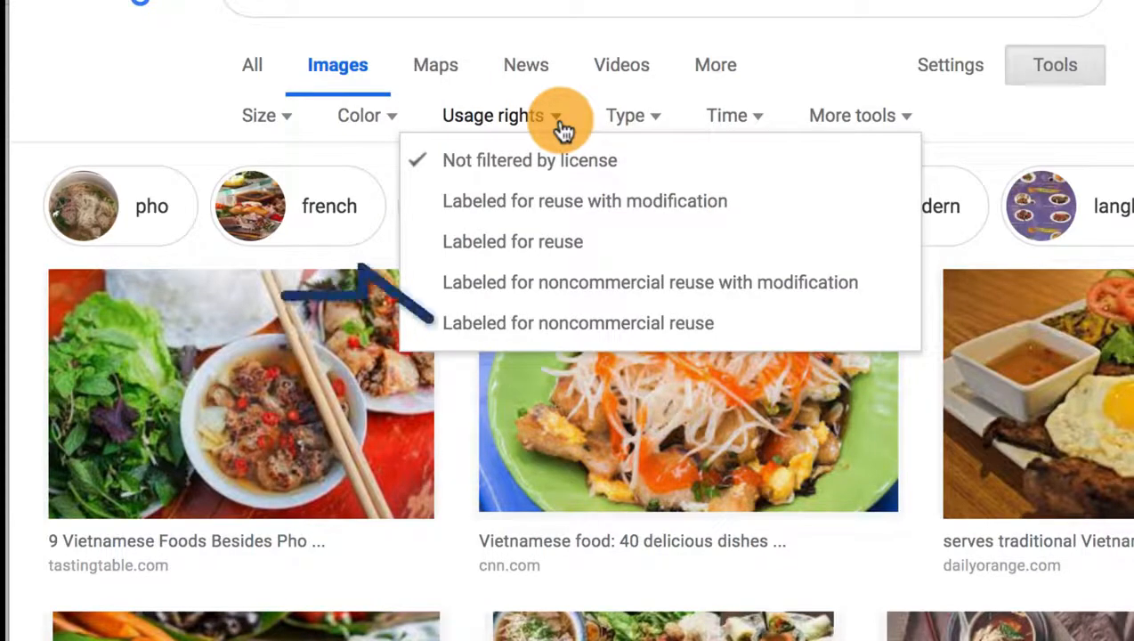
- Filter results to noncommercial-reuse images larger than 1024×768
{"action": "left_click", "coordinate": [739, 331]}
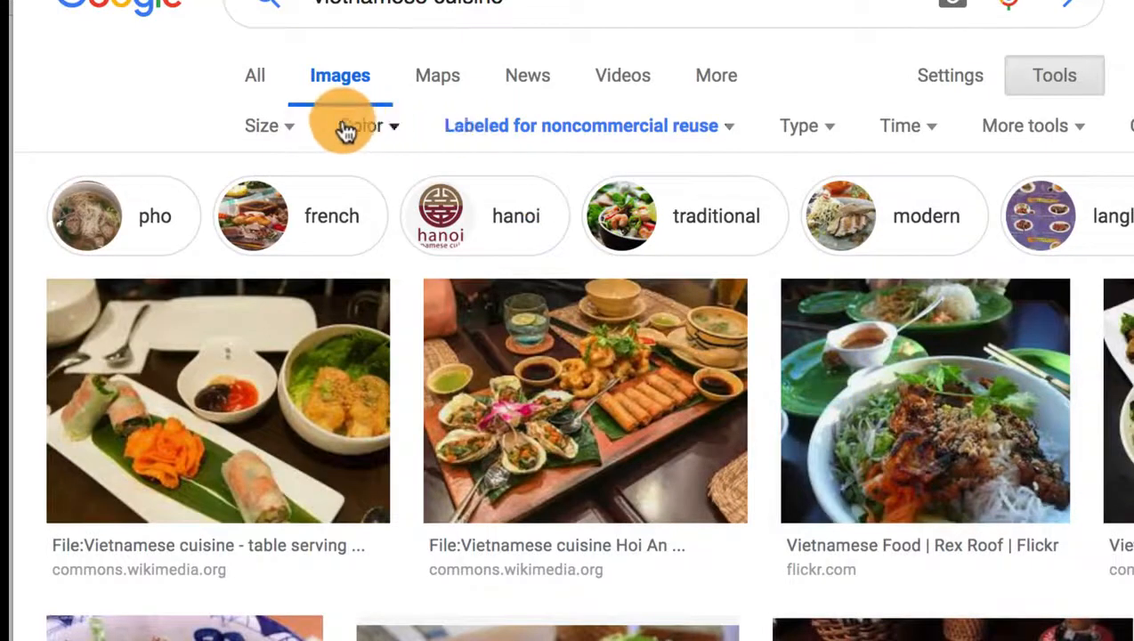
{"action": "left_click", "coordinate": [297, 131]}
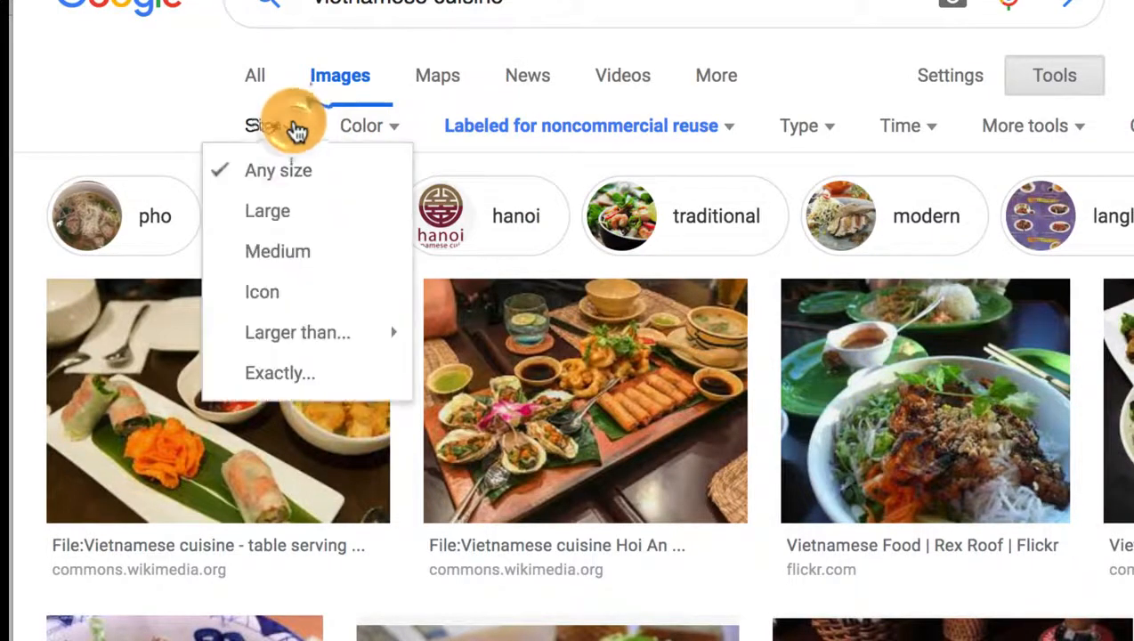
{"action": "mouse_move", "coordinate": [355, 337]}
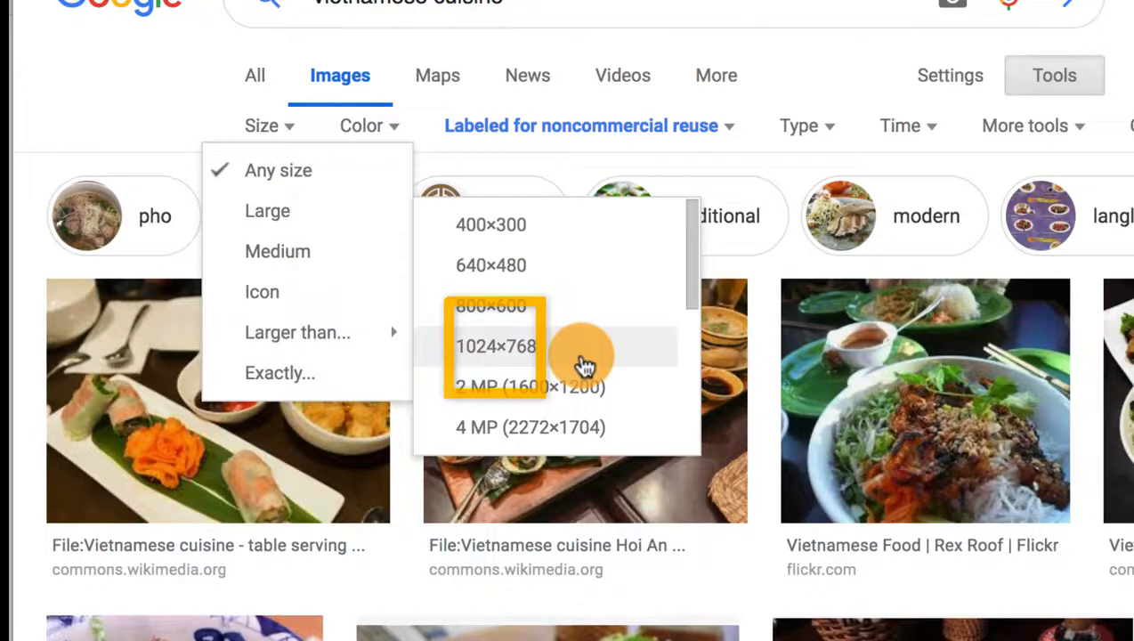
{"action": "left_click", "coordinate": [583, 365]}
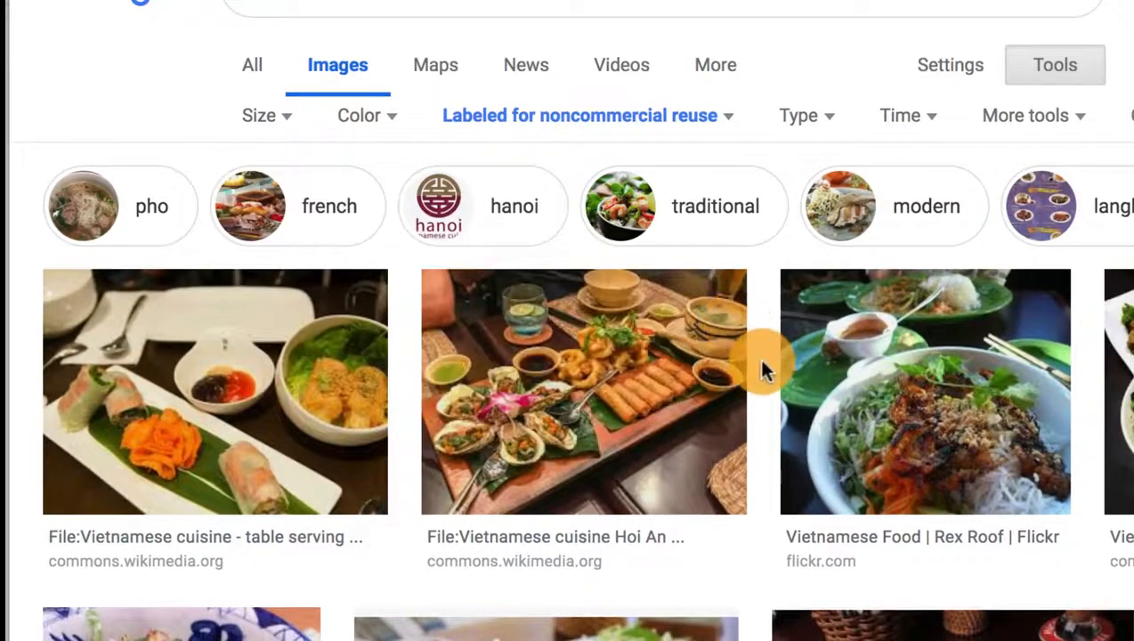
- Save the soup-bowl photo from the filtered results
{"action": "scroll", "coordinate": [762, 369], "scroll_direction": "down", "scroll_amount": 3}
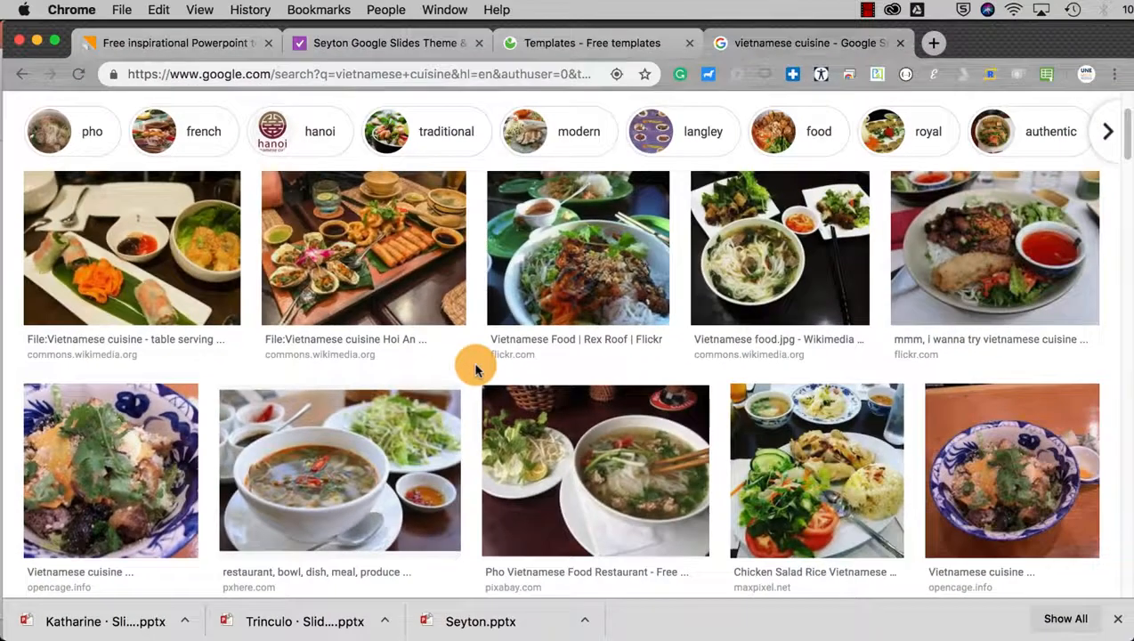
{"action": "scroll", "coordinate": [763, 369], "scroll_direction": "down", "scroll_amount": 1}
{"action": "scroll", "coordinate": [475, 368], "scroll_direction": "down", "scroll_amount": 3}
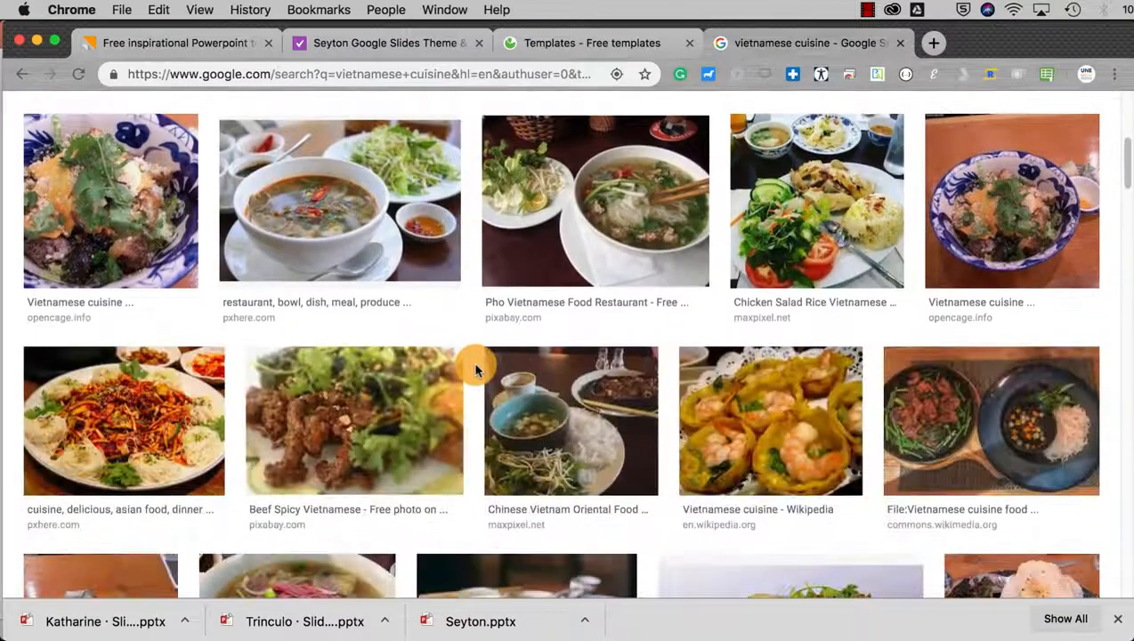
{"action": "scroll", "coordinate": [475, 369], "scroll_direction": "down", "scroll_amount": 3}
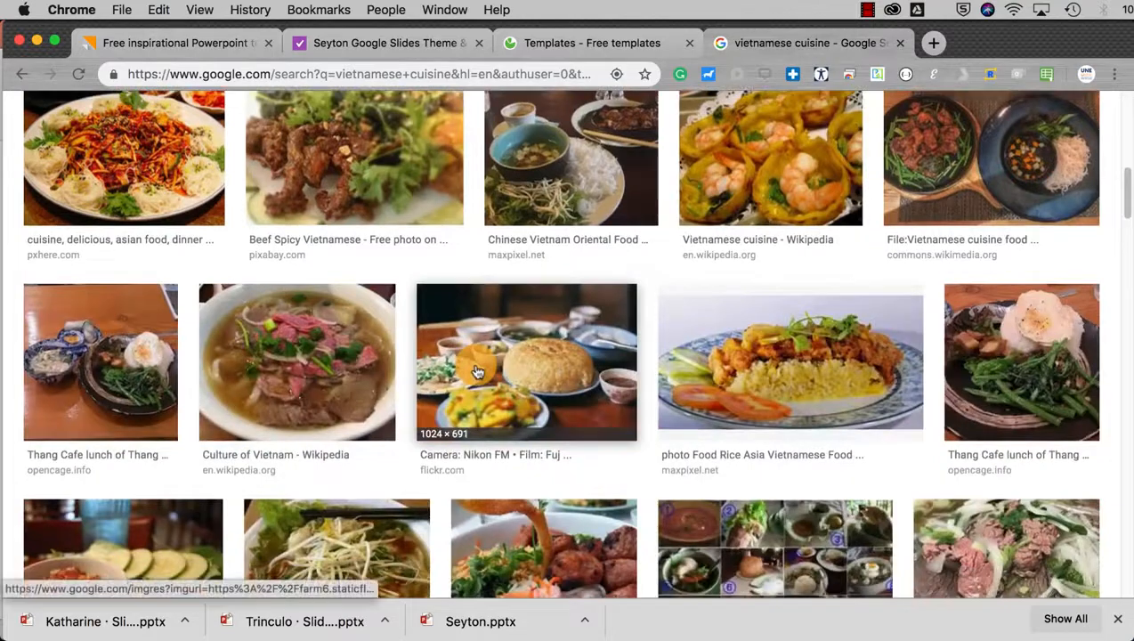
{"action": "scroll", "coordinate": [474, 369], "scroll_direction": "down", "scroll_amount": 3}
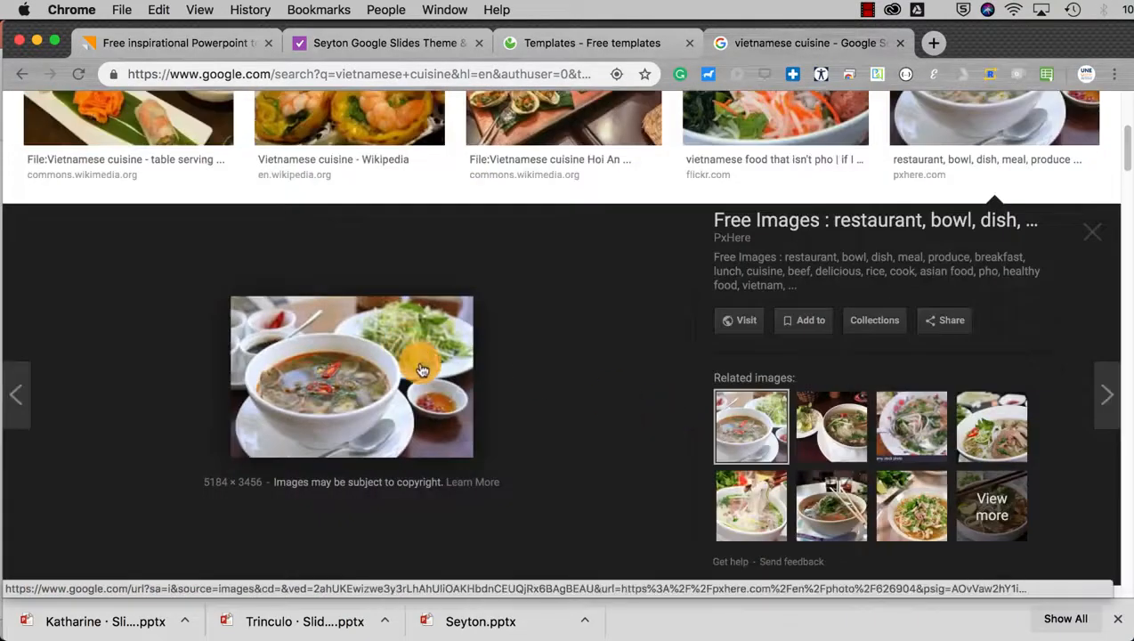
{"action": "right_click", "coordinate": [422, 370]}
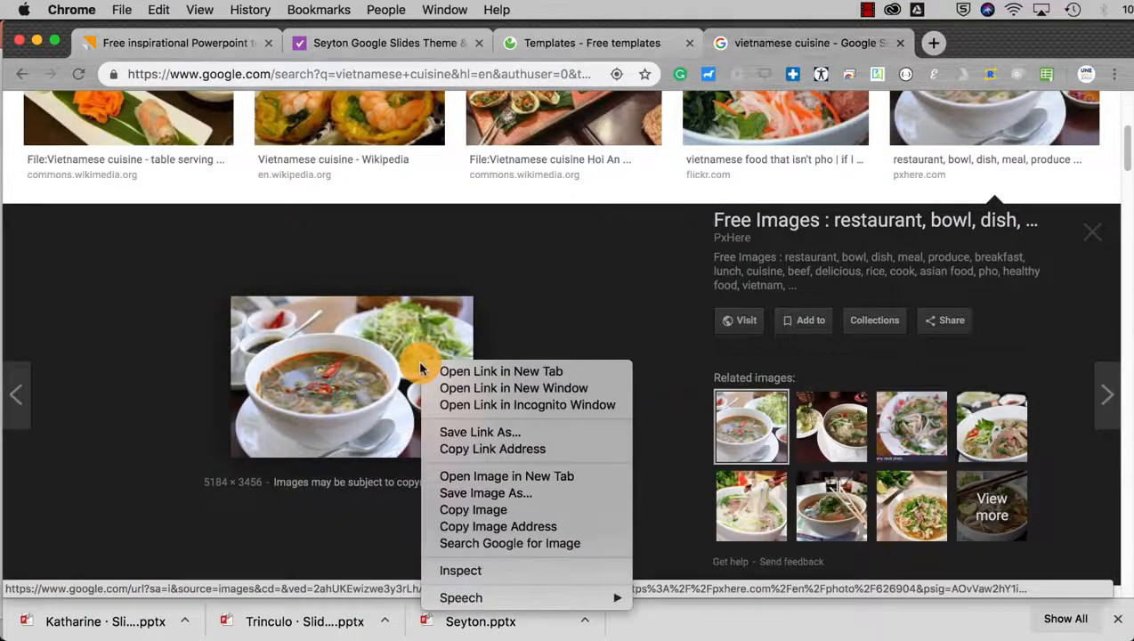
{"action": "left_click", "coordinate": [549, 493]}
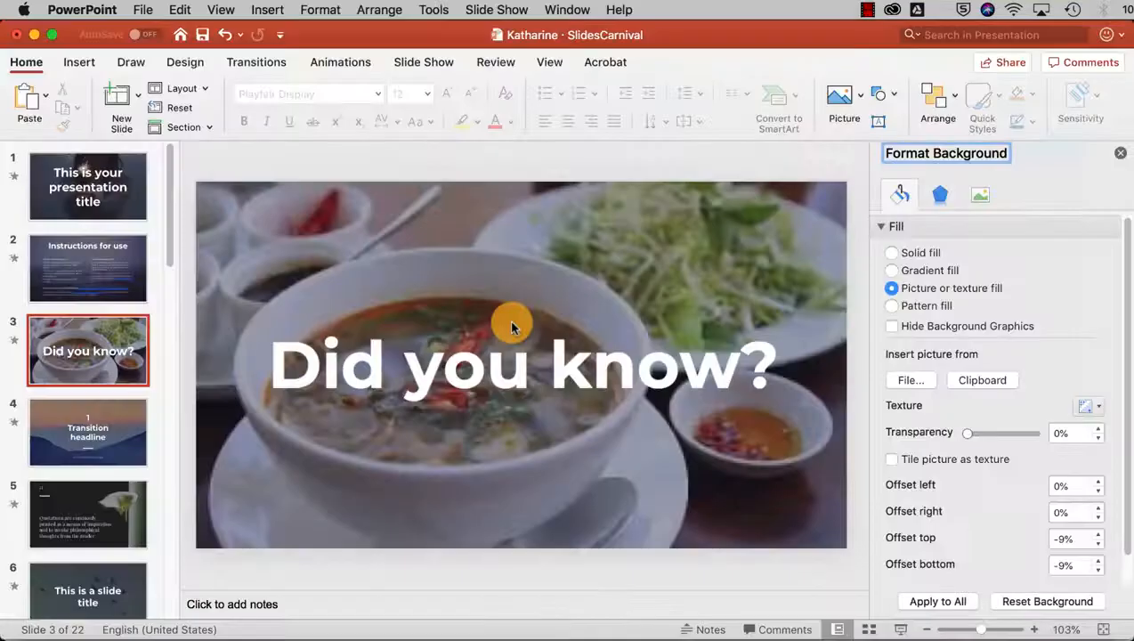
{"action": "scroll", "coordinate": [512, 326], "scroll_direction": "up", "scroll_amount": 10}
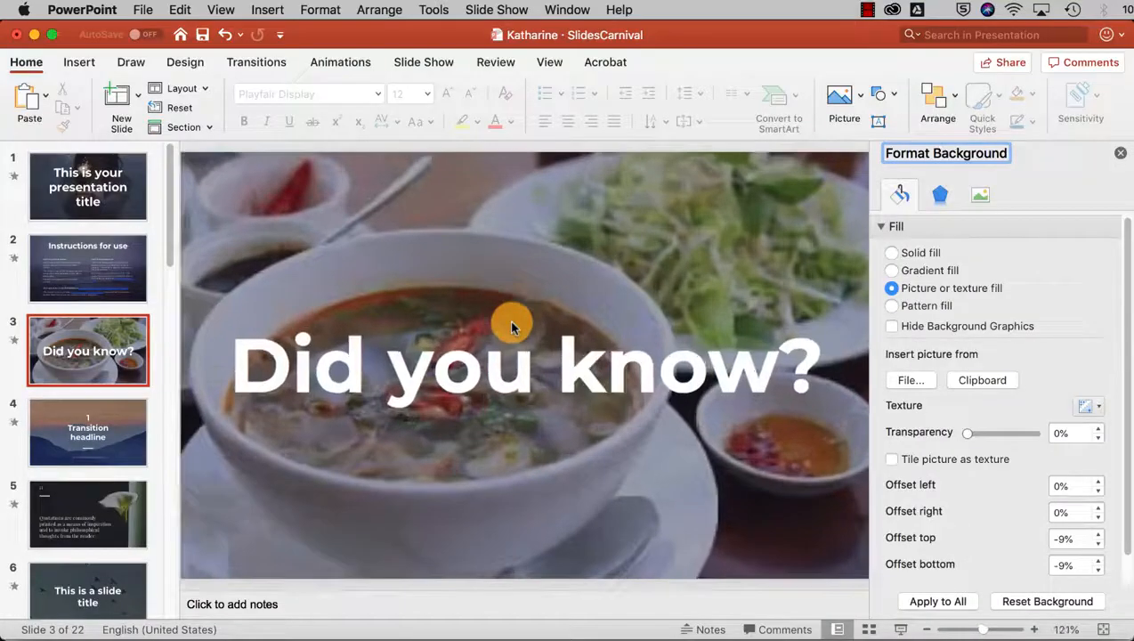
{"action": "scroll", "coordinate": [512, 323], "scroll_direction": "up", "scroll_amount": 1}
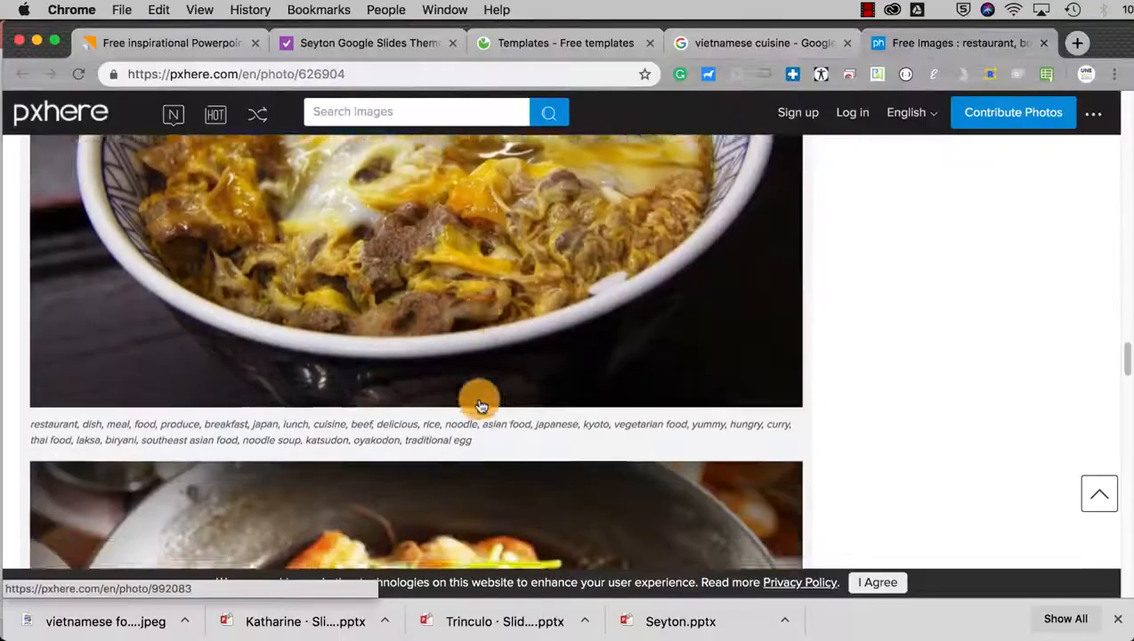
- Save the pxhere wok noodle photo to Downloads as 'wok food'
{"action": "scroll", "coordinate": [481, 400], "scroll_direction": "down", "scroll_amount": 5}
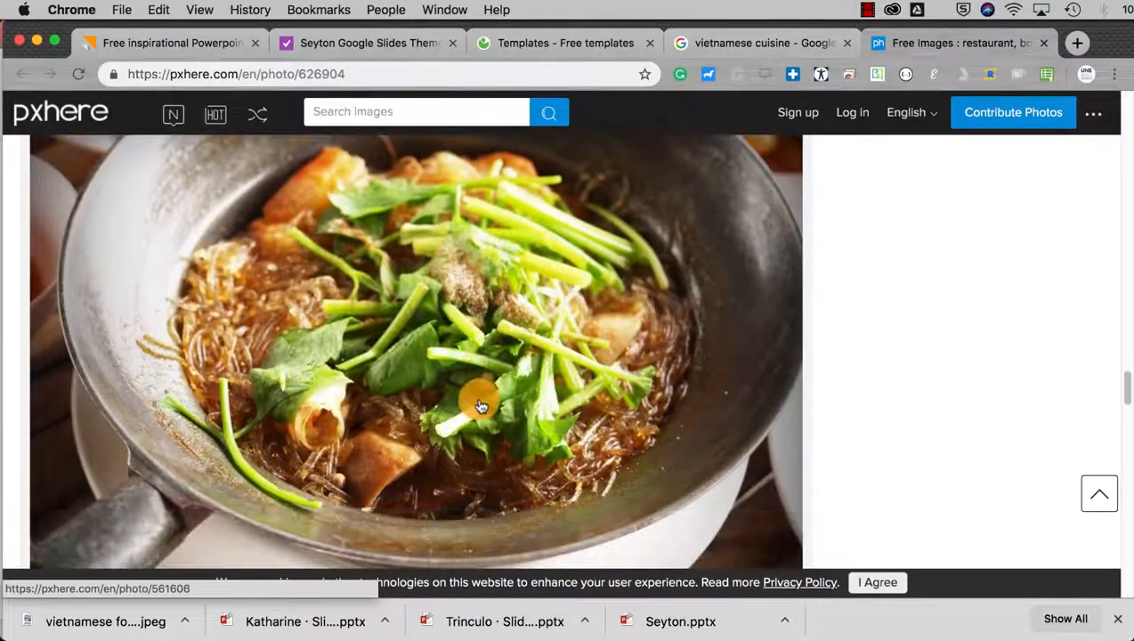
{"action": "right_click", "coordinate": [500, 429]}
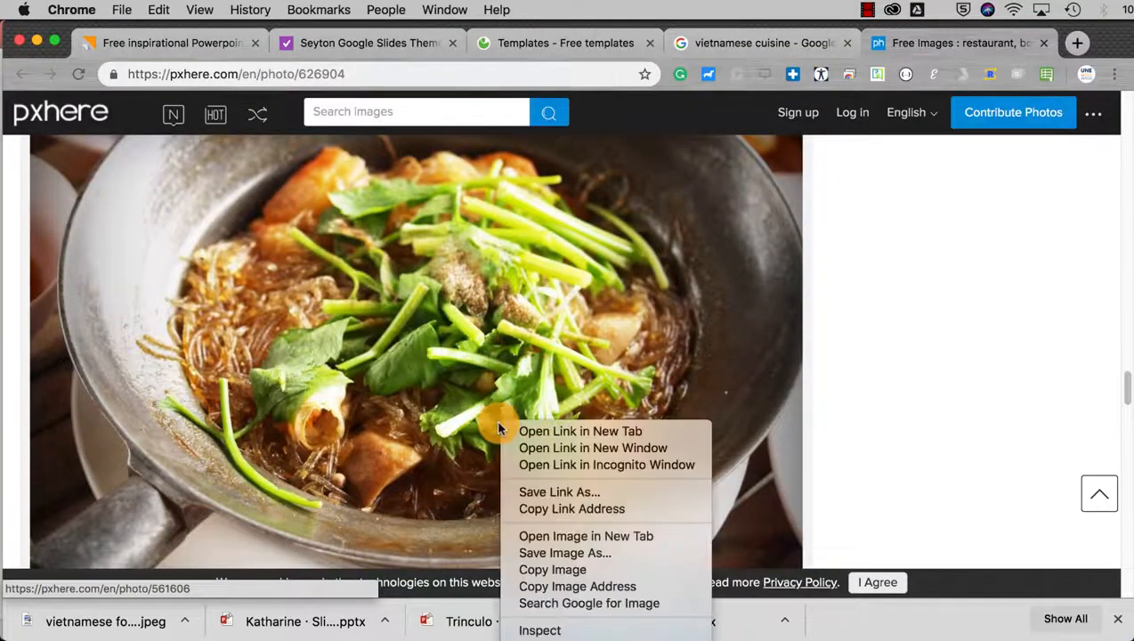
{"action": "left_click", "coordinate": [609, 552]}
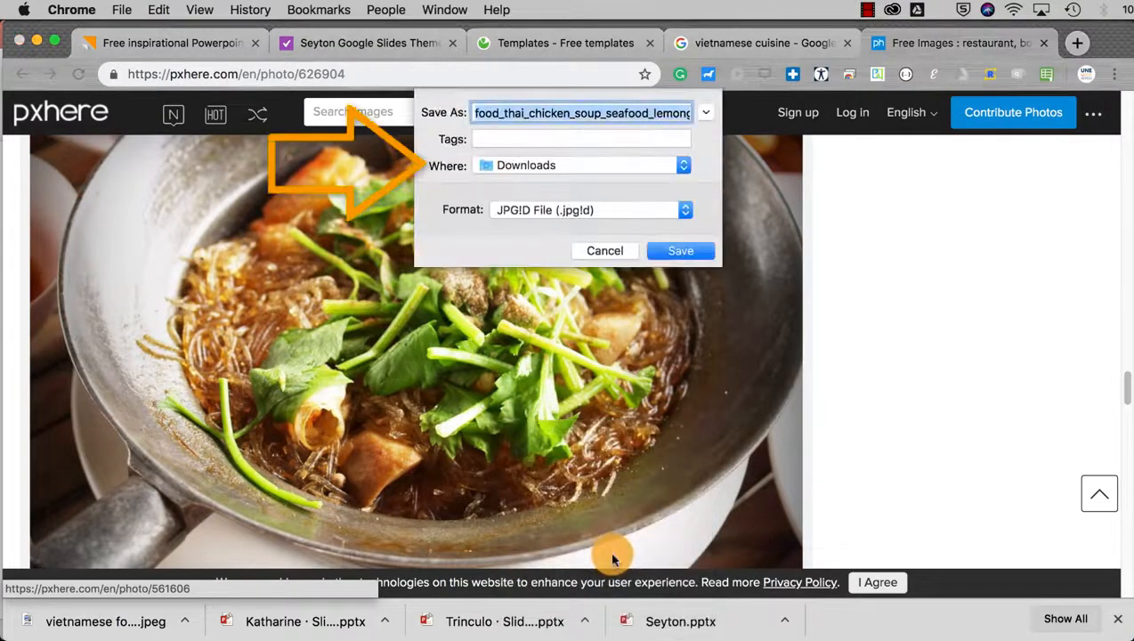
{"action": "type", "text": "wo"}
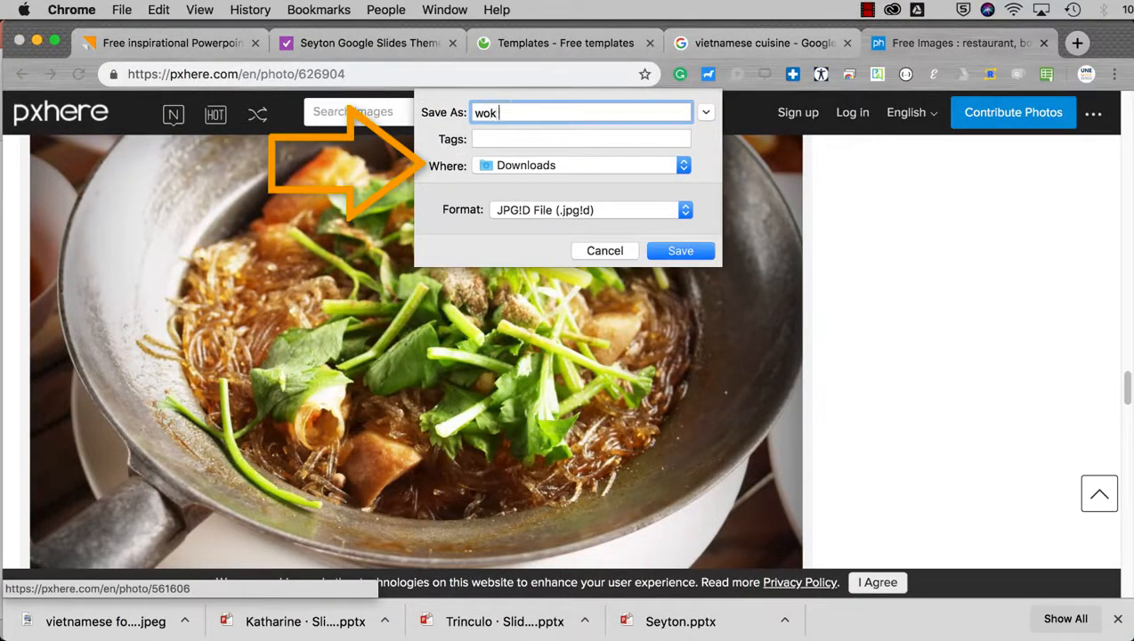
{"action": "type", "text": "k food"}
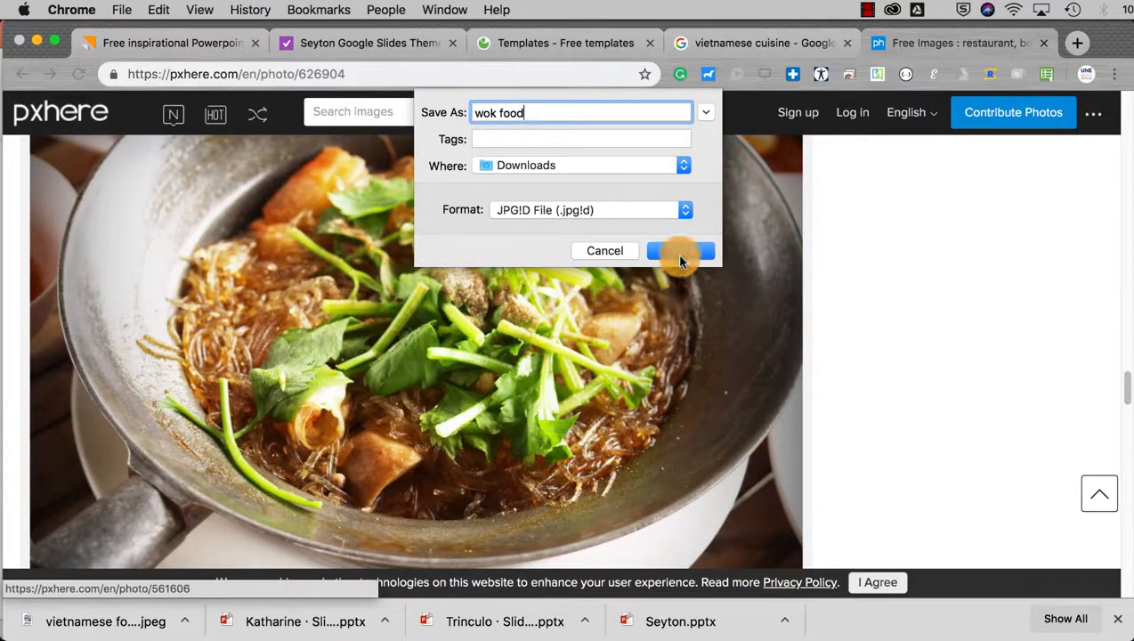
{"action": "left_click", "coordinate": [680, 257]}
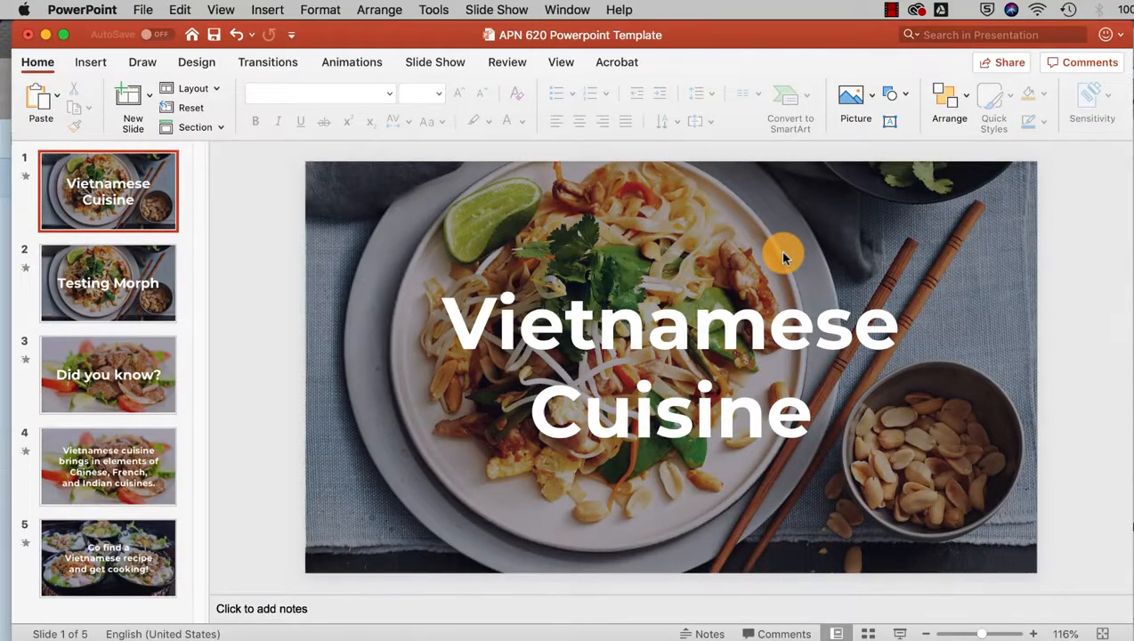
- Fill the slide background with the pexels food photo from Downloads
{"action": "right_click", "coordinate": [783, 254]}
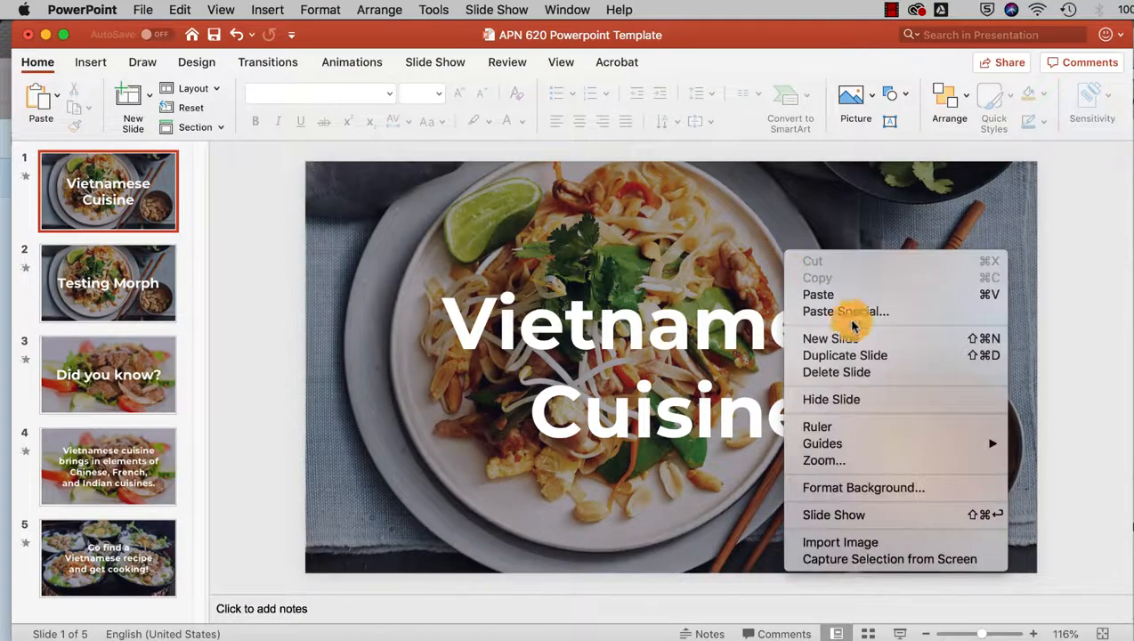
{"action": "left_click", "coordinate": [956, 489]}
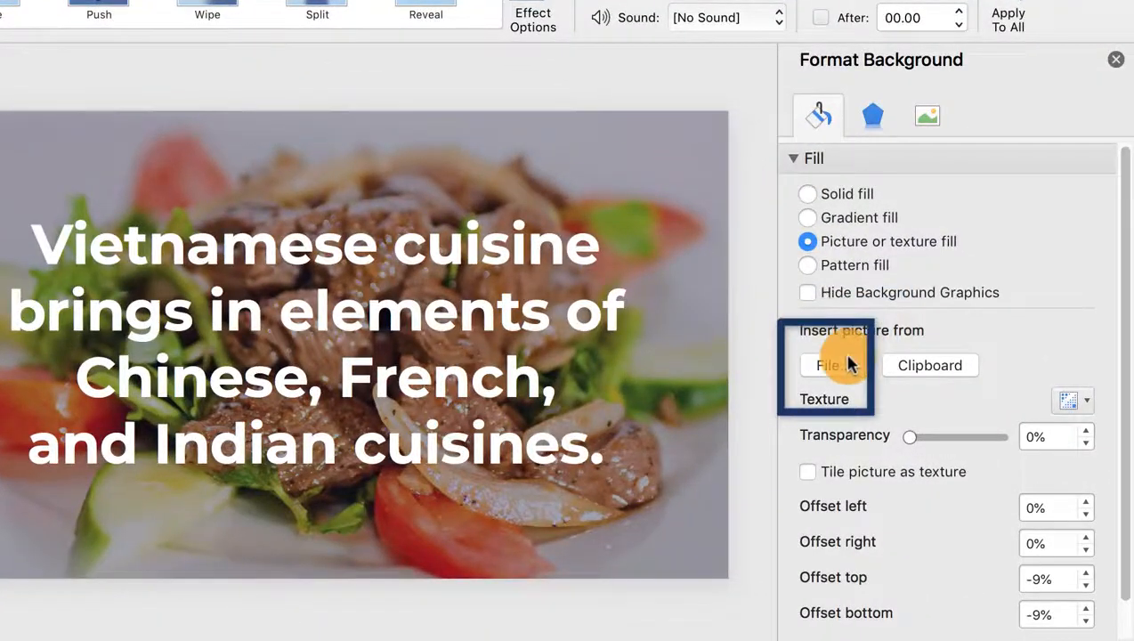
{"action": "left_click", "coordinate": [847, 363]}
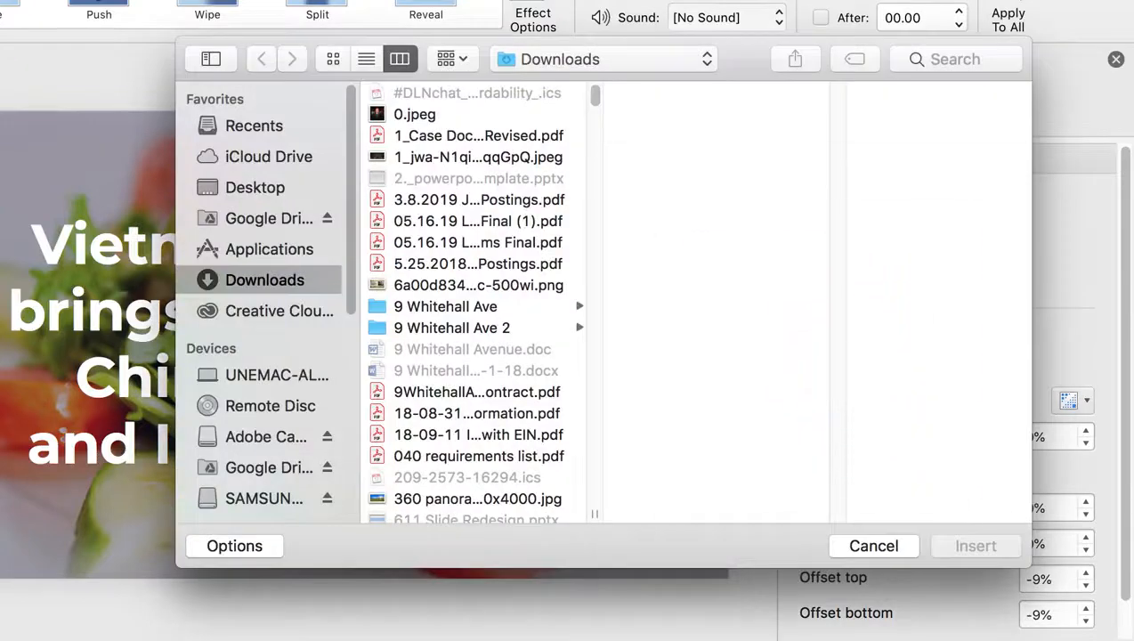
{"action": "left_click", "coordinate": [1023, 640]}
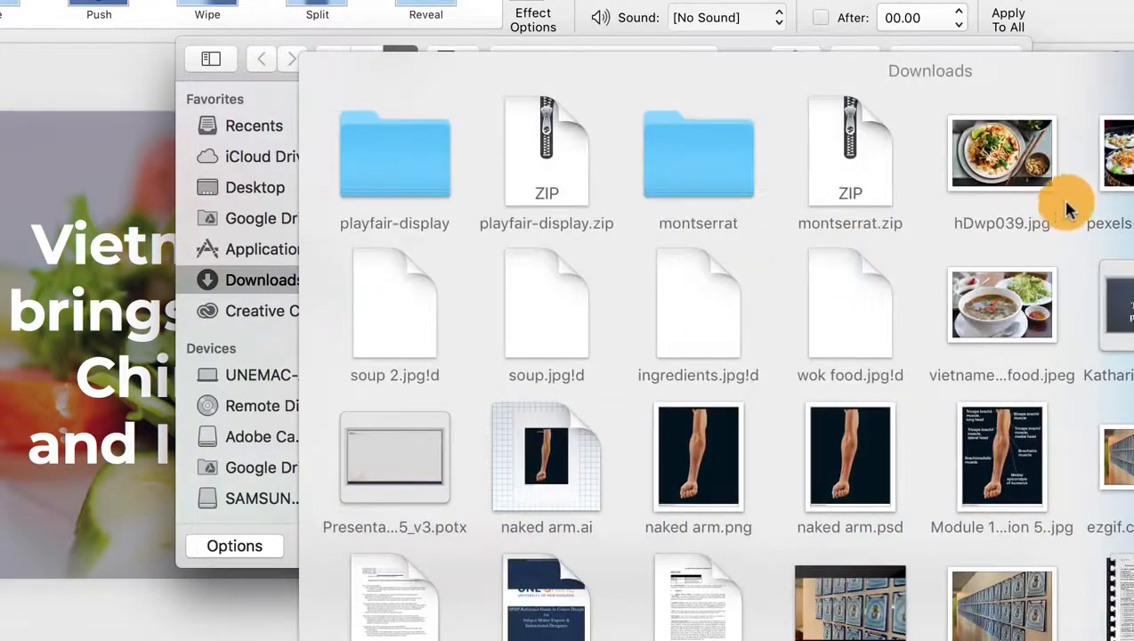
{"action": "left_click_drag", "start_coordinate": [1131, 153], "coordinate": [504, 263]}
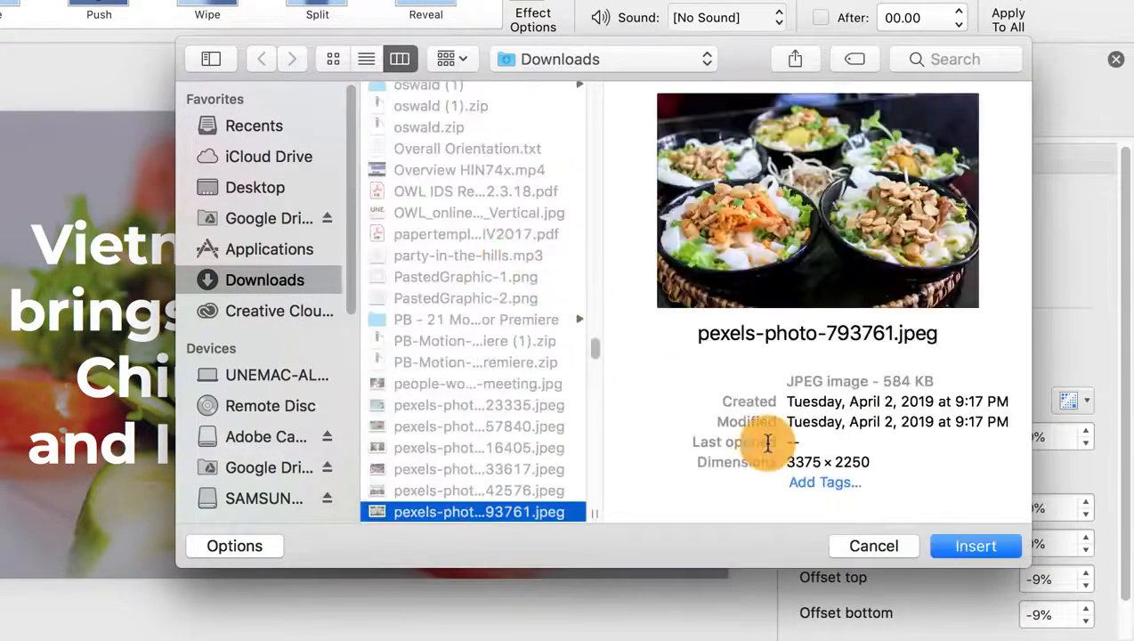
{"action": "left_click", "coordinate": [949, 546]}
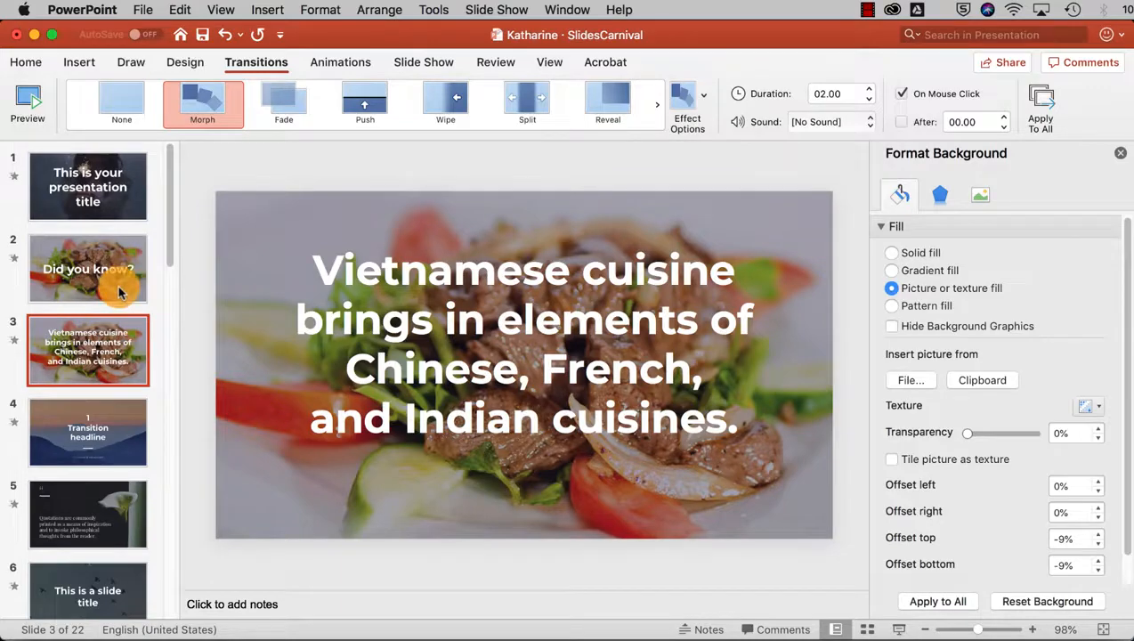
- Duplicate the 'Did you know?' slide
{"action": "left_click", "coordinate": [118, 292]}
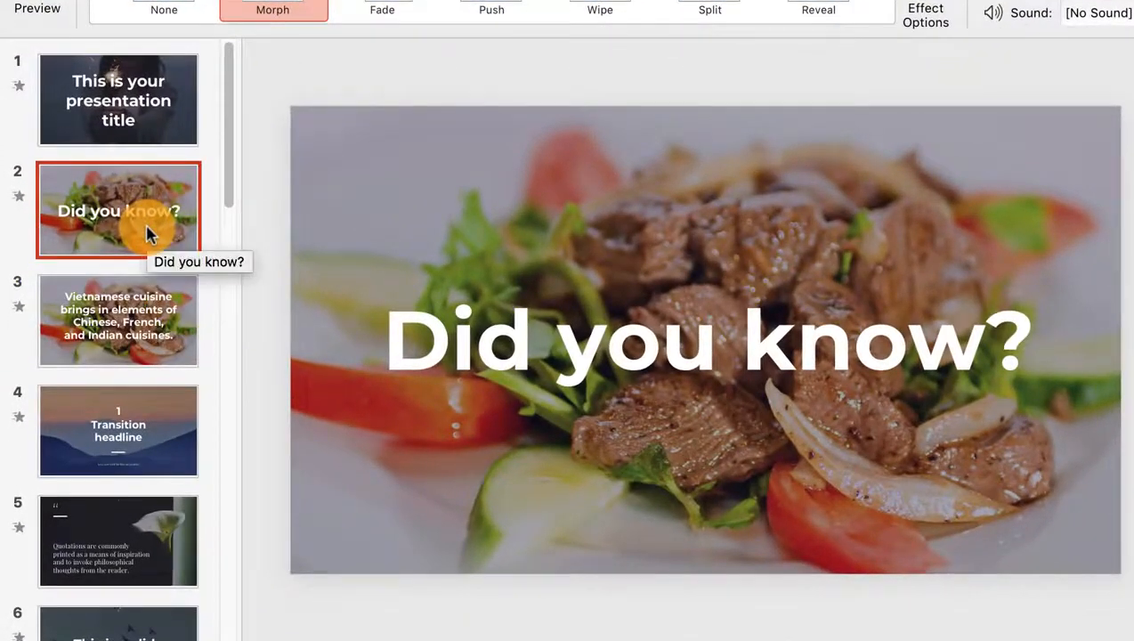
{"action": "right_click", "coordinate": [114, 269]}
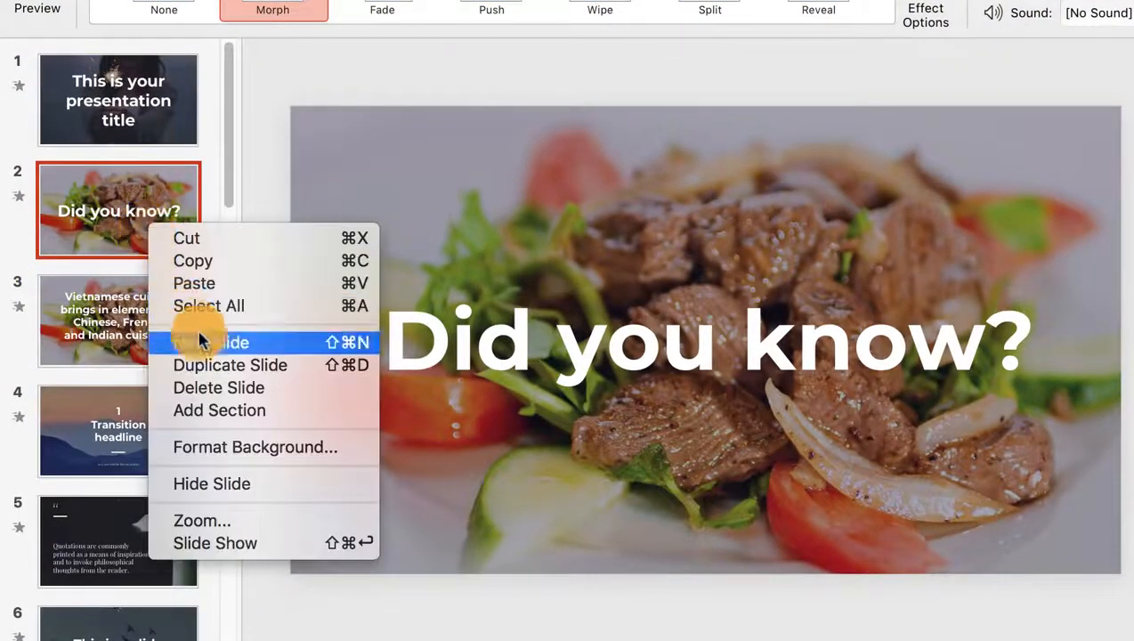
{"action": "left_click", "coordinate": [230, 365]}
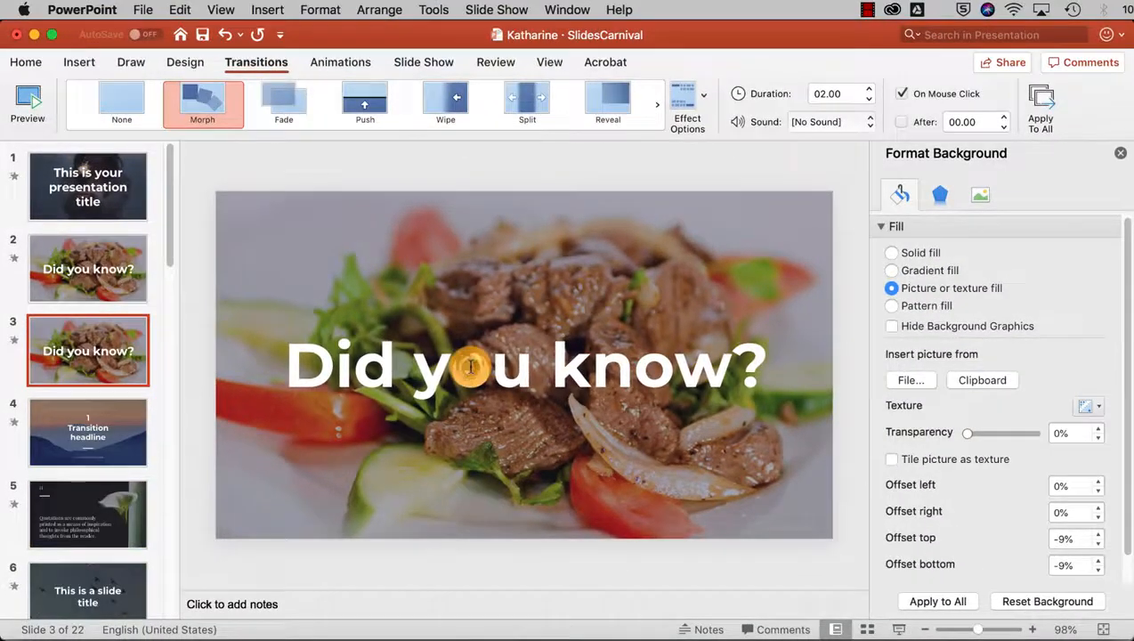
- Replace the copy's title with the pasted cuisine-influences sentence at 48 pt
{"action": "triple_click", "coordinate": [471, 368]}
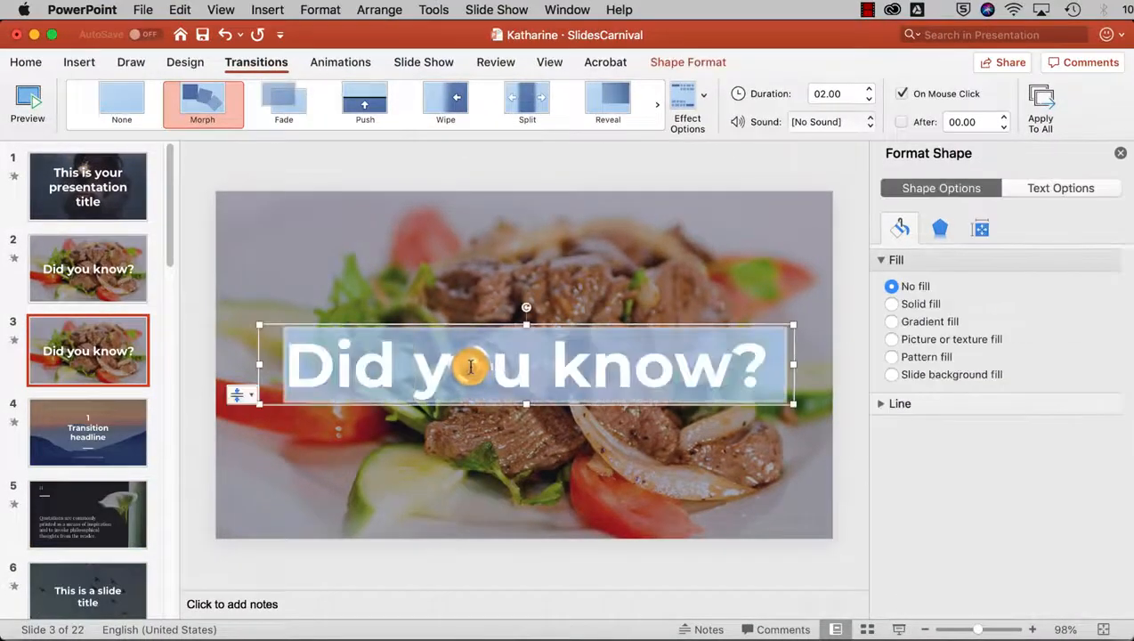
{"action": "key", "text": "super+v"}
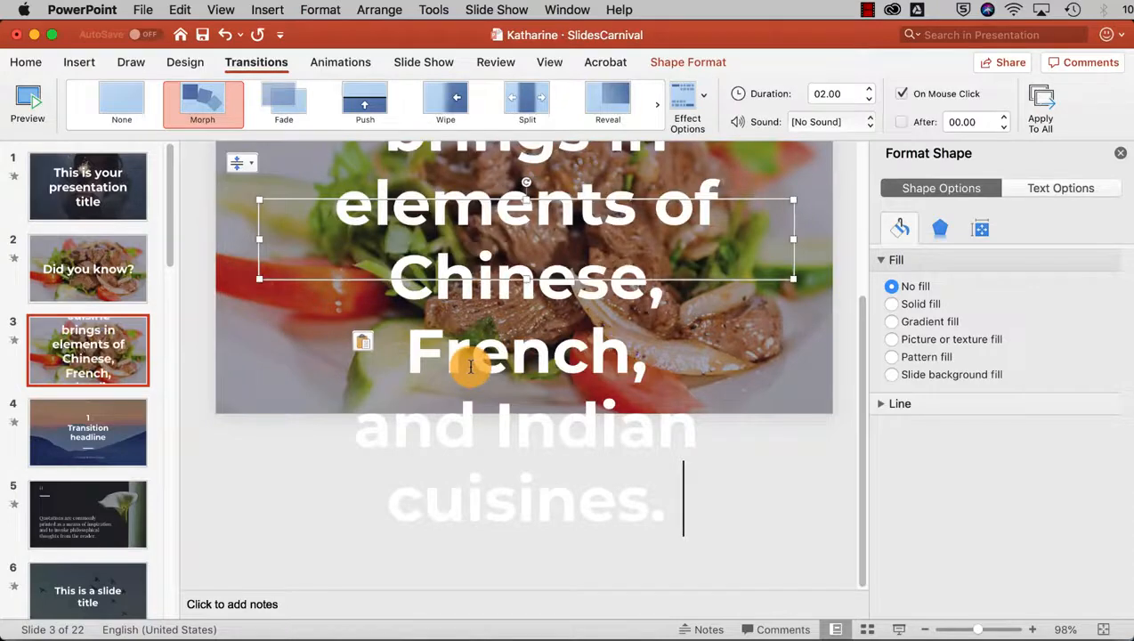
{"action": "key", "text": "super+a"}
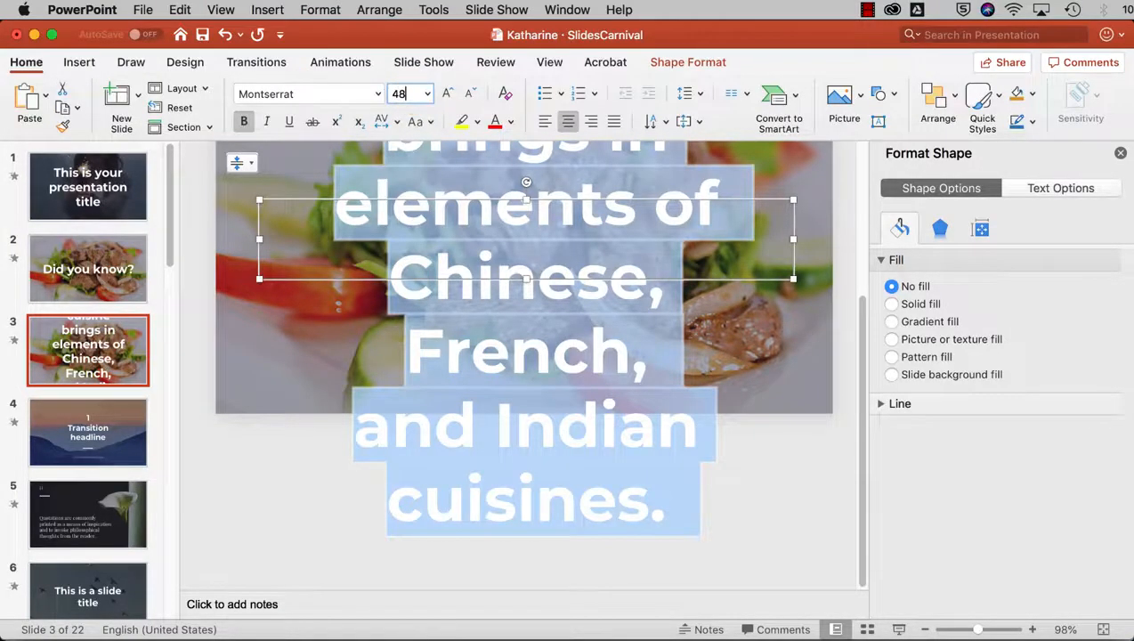
{"action": "type", "text": "48"}
{"action": "key", "text": "Return"}
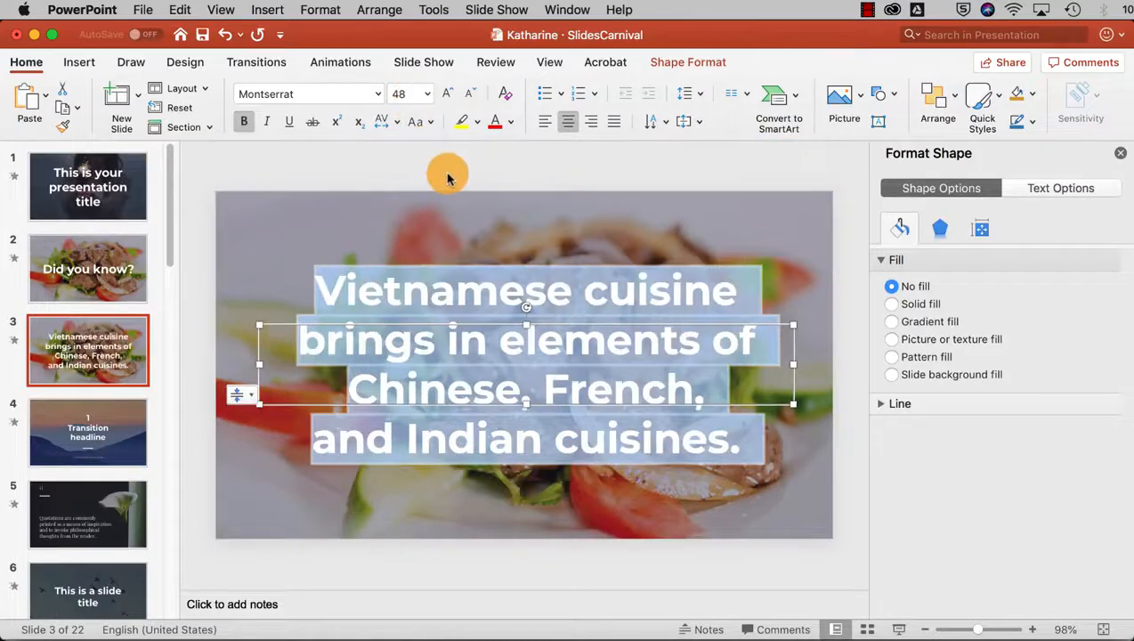
{"action": "left_click", "coordinate": [447, 174]}
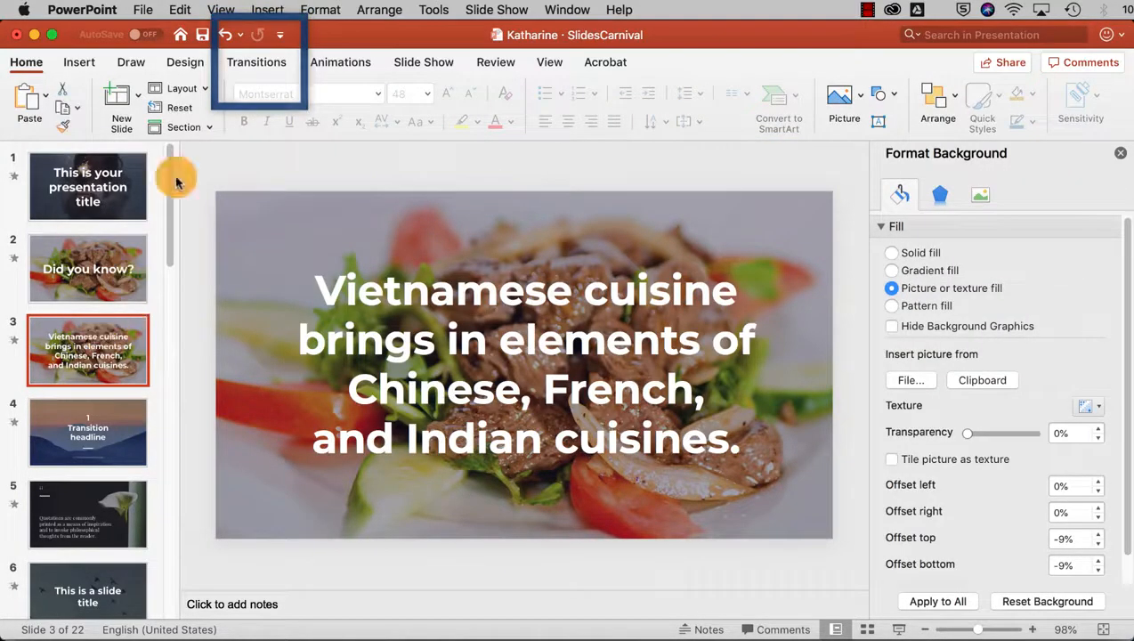
- Set the Morph transition's effect option to Characters
{"action": "left_click", "coordinate": [274, 61]}
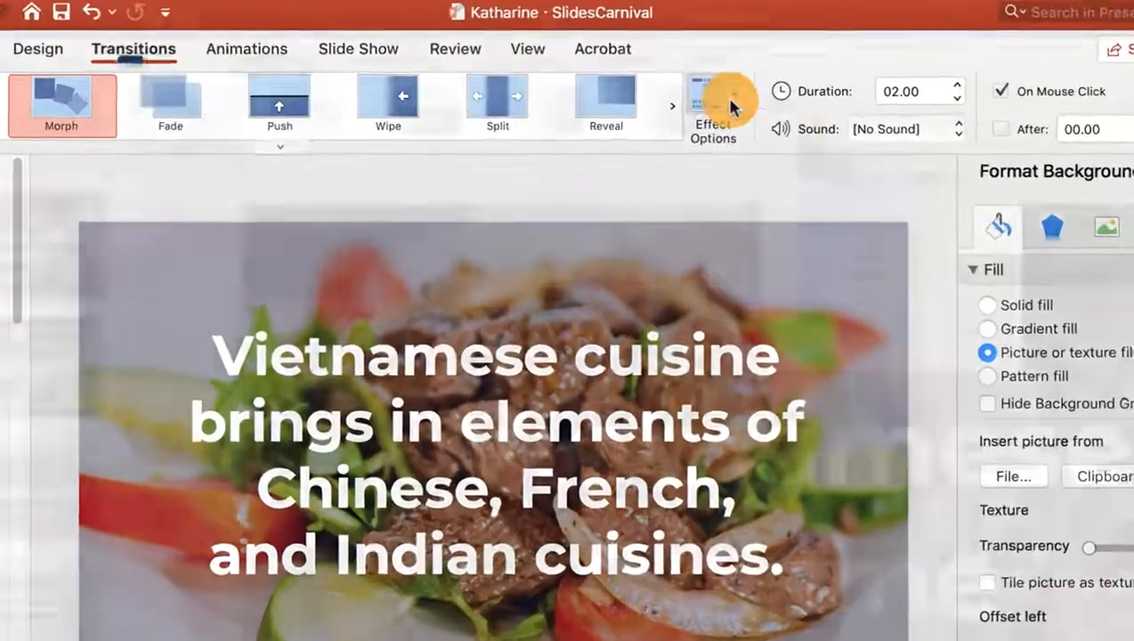
{"action": "left_click", "coordinate": [721, 92]}
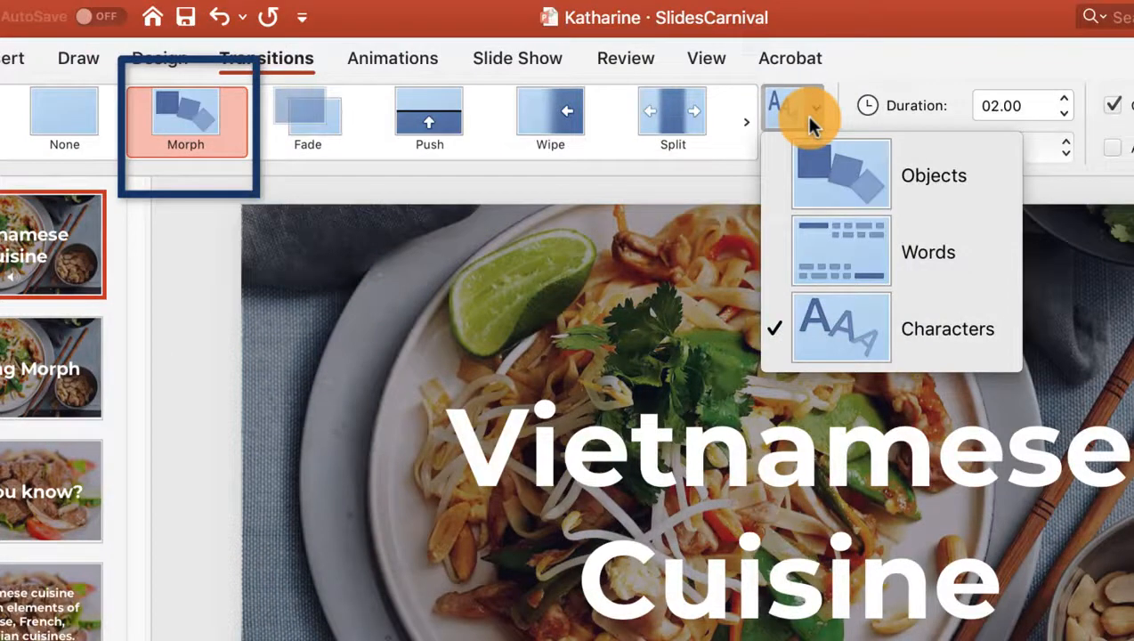
{"action": "left_click", "coordinate": [1011, 341]}
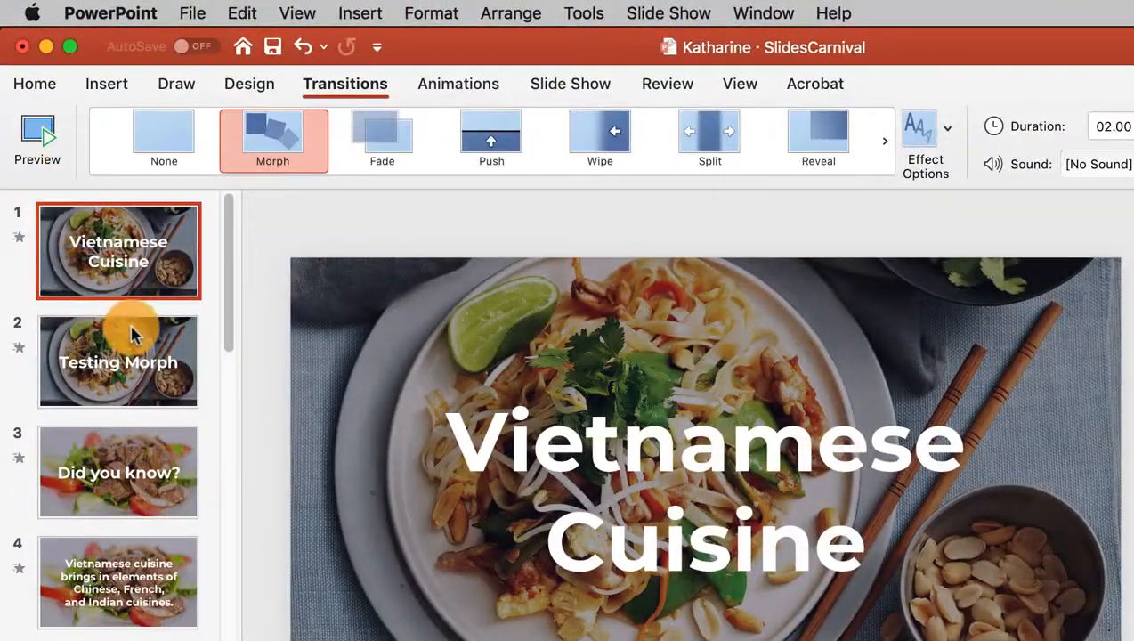
- Preview the Morph on the title, Testing Morph and 'Did you know?' slides
{"action": "left_click", "coordinate": [29, 146]}
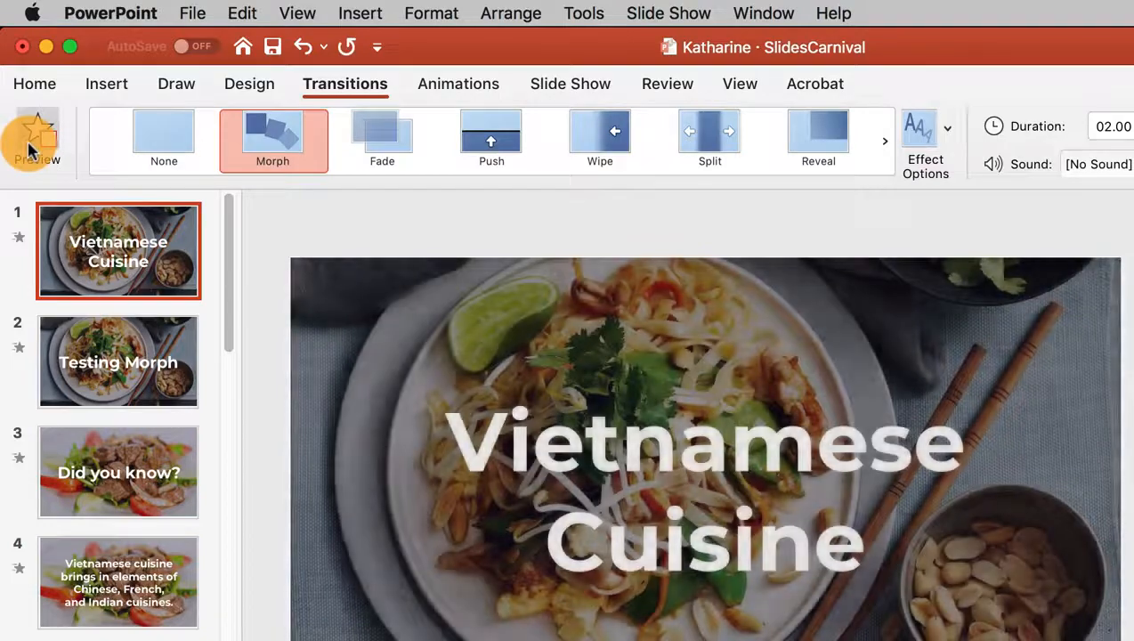
{"action": "left_click", "coordinate": [71, 245]}
{"action": "left_click", "coordinate": [143, 329]}
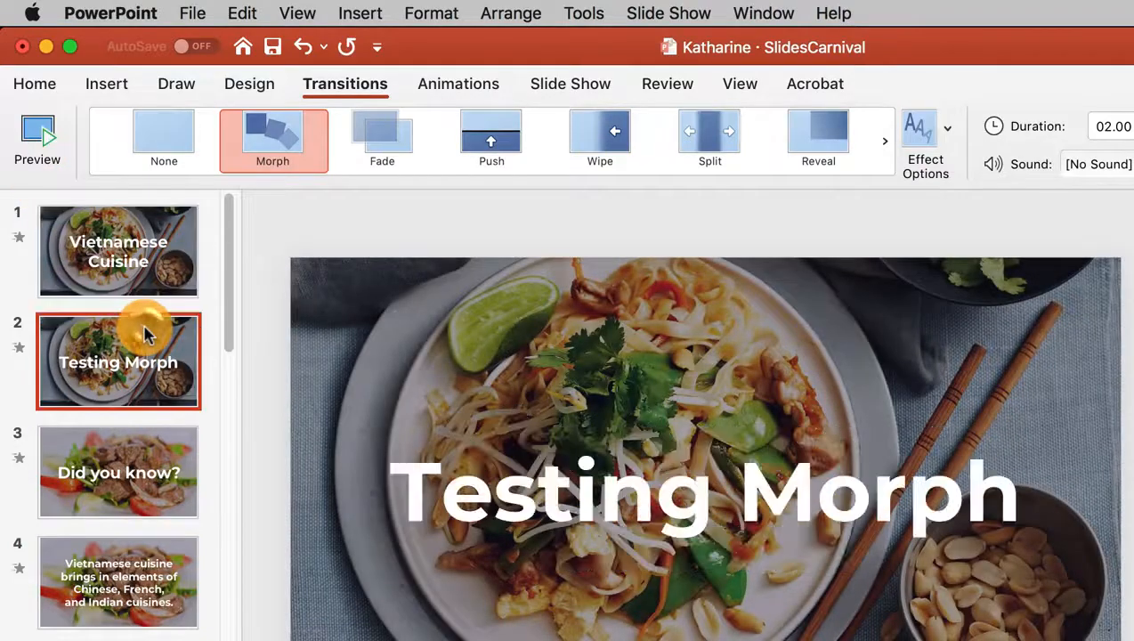
{"action": "left_click", "coordinate": [53, 154]}
{"action": "left_click", "coordinate": [42, 131]}
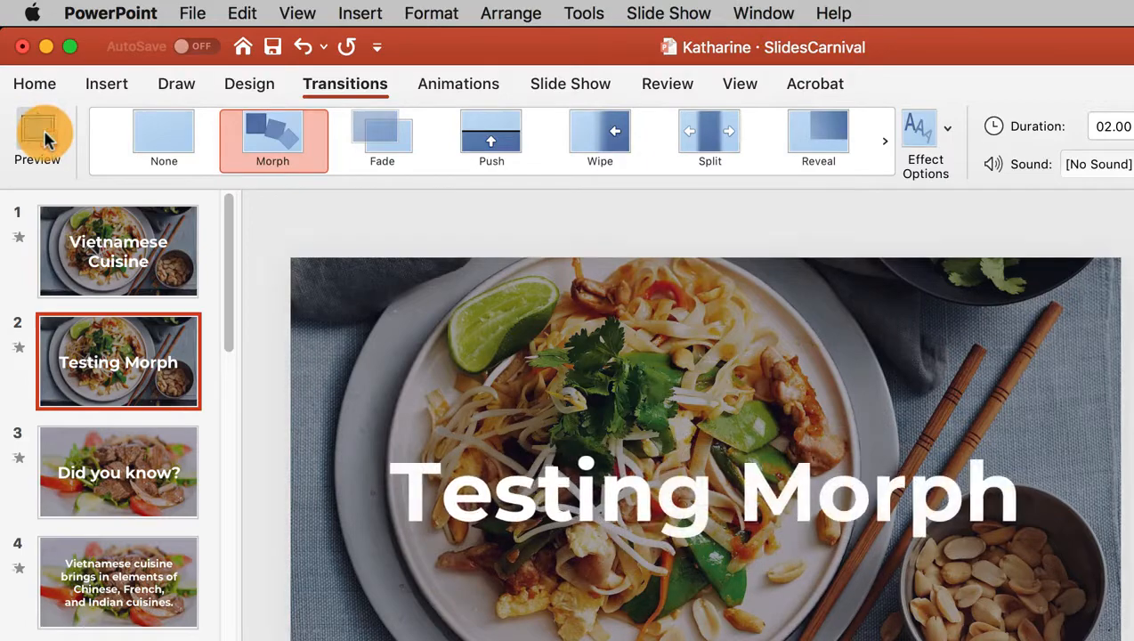
{"action": "left_click", "coordinate": [105, 459]}
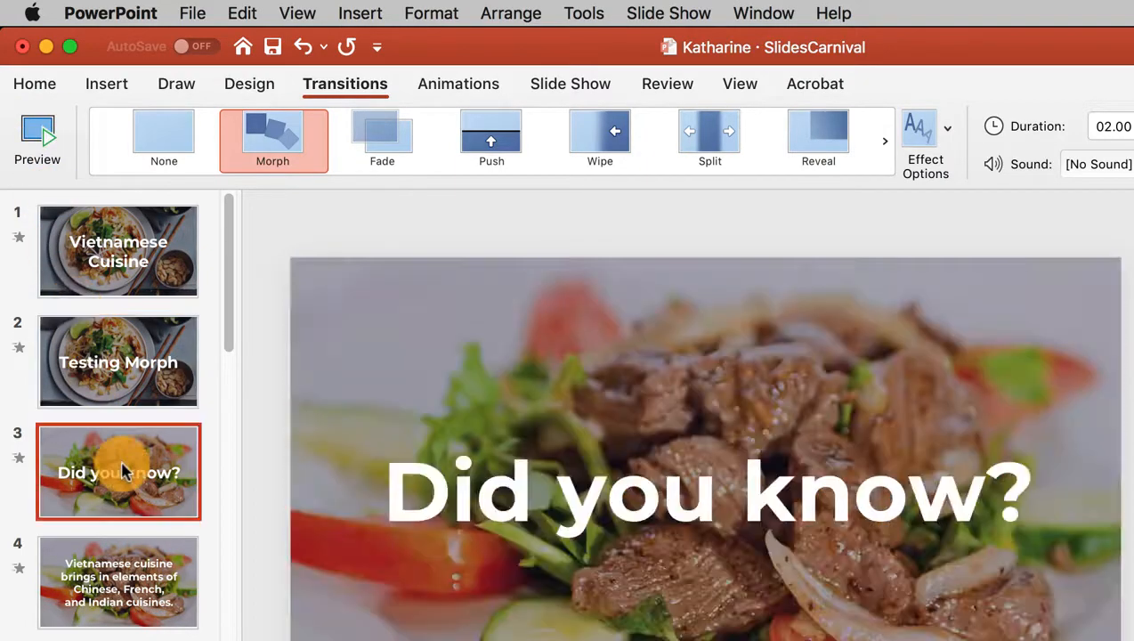
{"action": "left_click", "coordinate": [42, 152]}
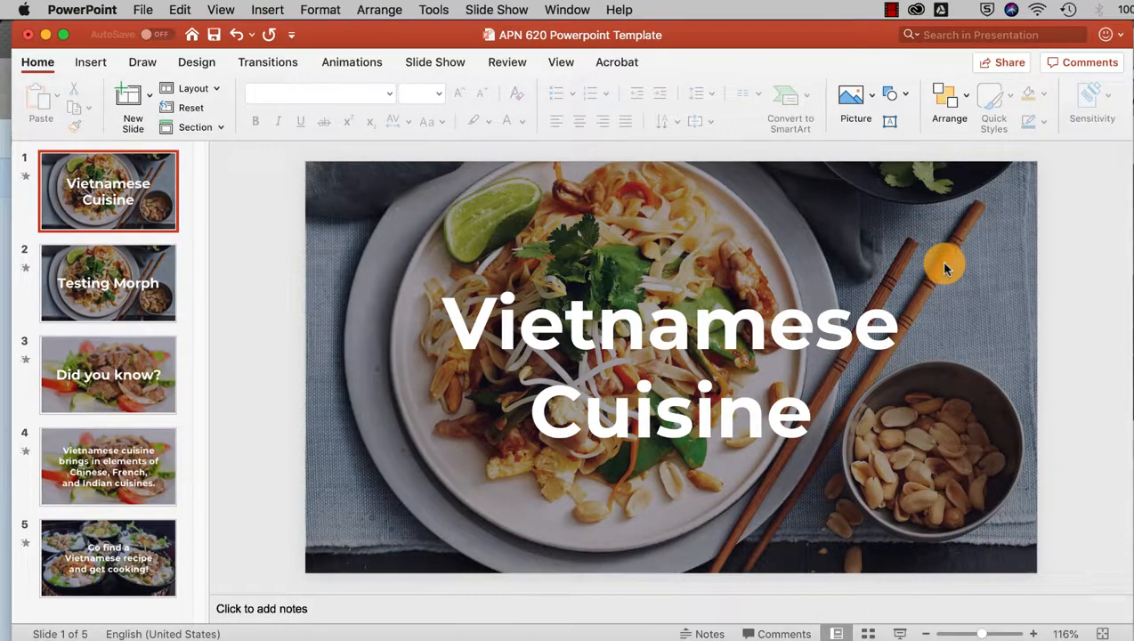
- Export the deck as a 1920×1080 MP4 at 3 seconds per slide, replacing the old file
{"action": "left_click", "coordinate": [140, 10]}
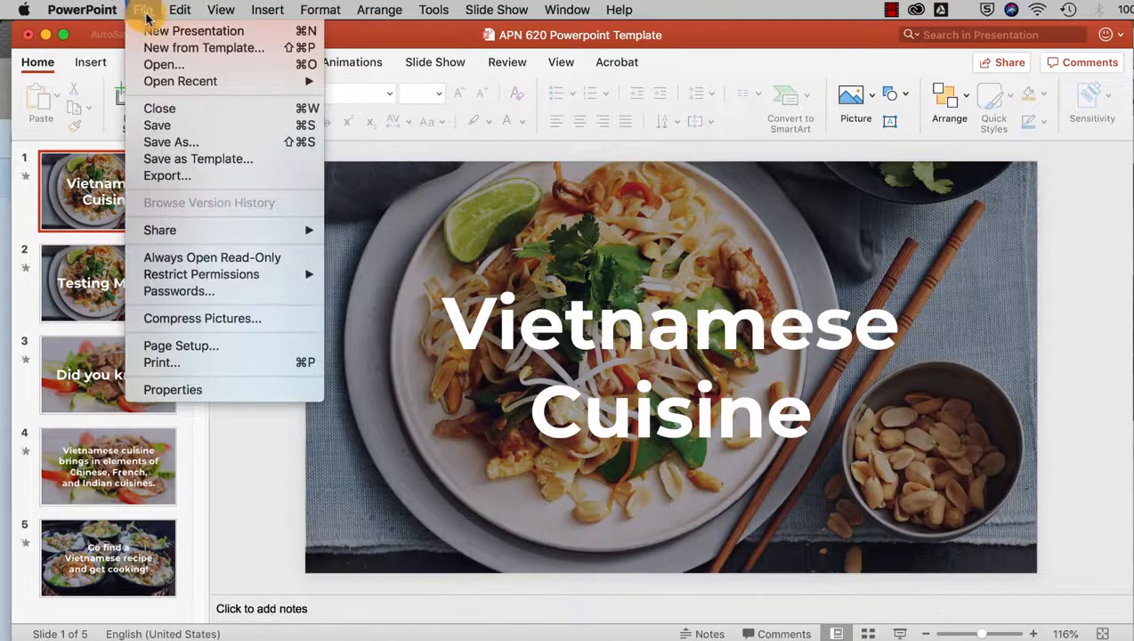
{"action": "left_click", "coordinate": [263, 176]}
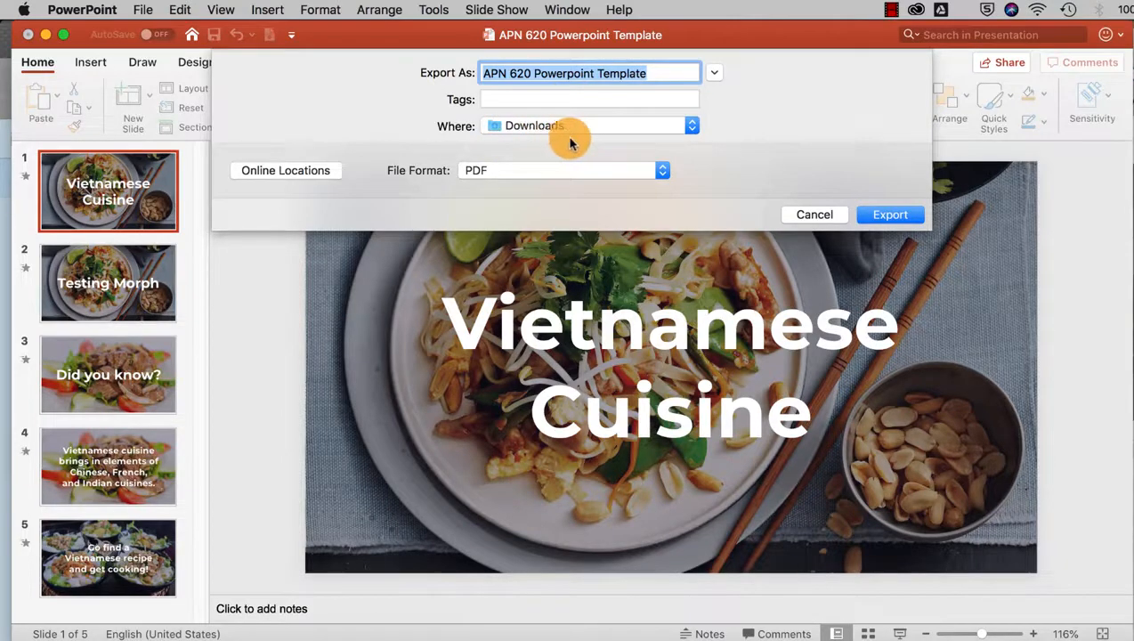
{"action": "left_click", "coordinate": [665, 170]}
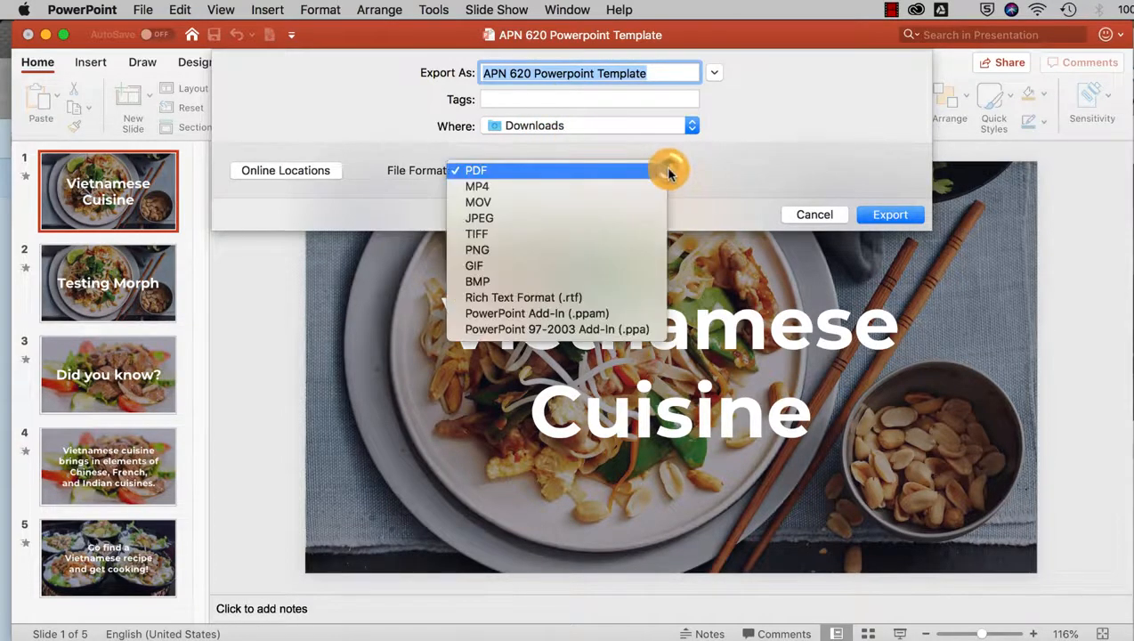
{"action": "left_click", "coordinate": [546, 187]}
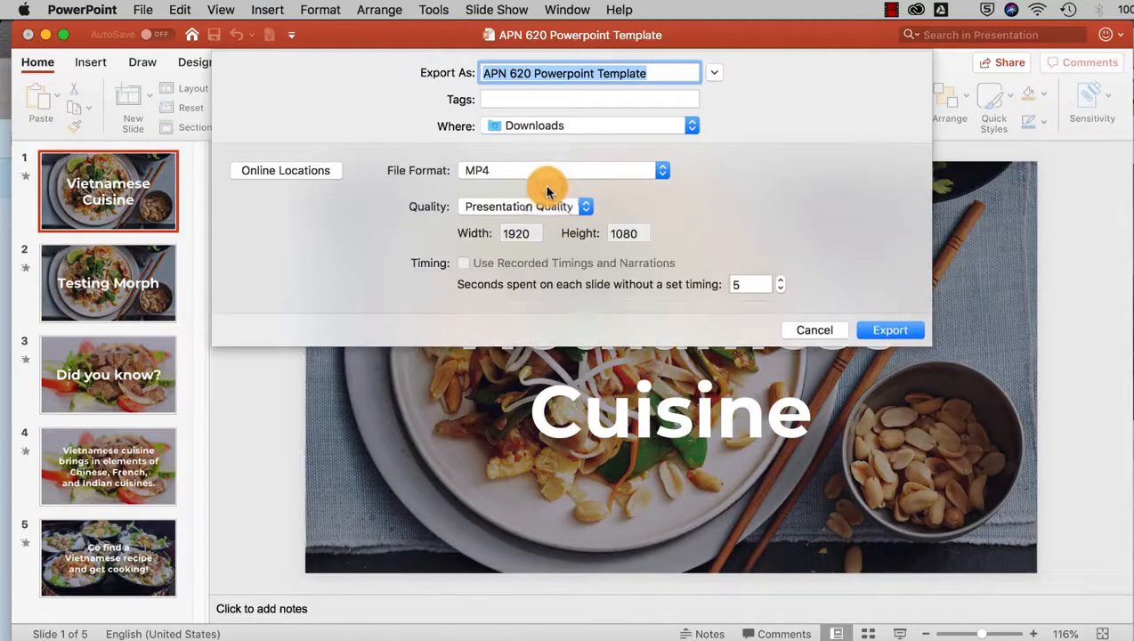
{"action": "left_click", "coordinate": [750, 284]}
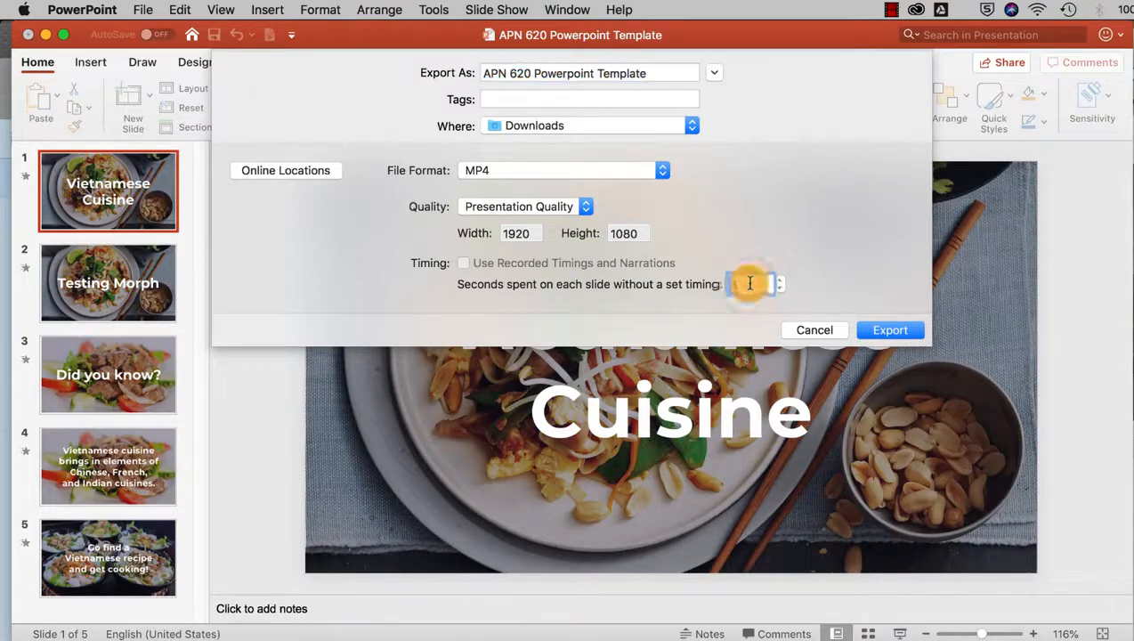
{"action": "key", "text": "BackSpace"}
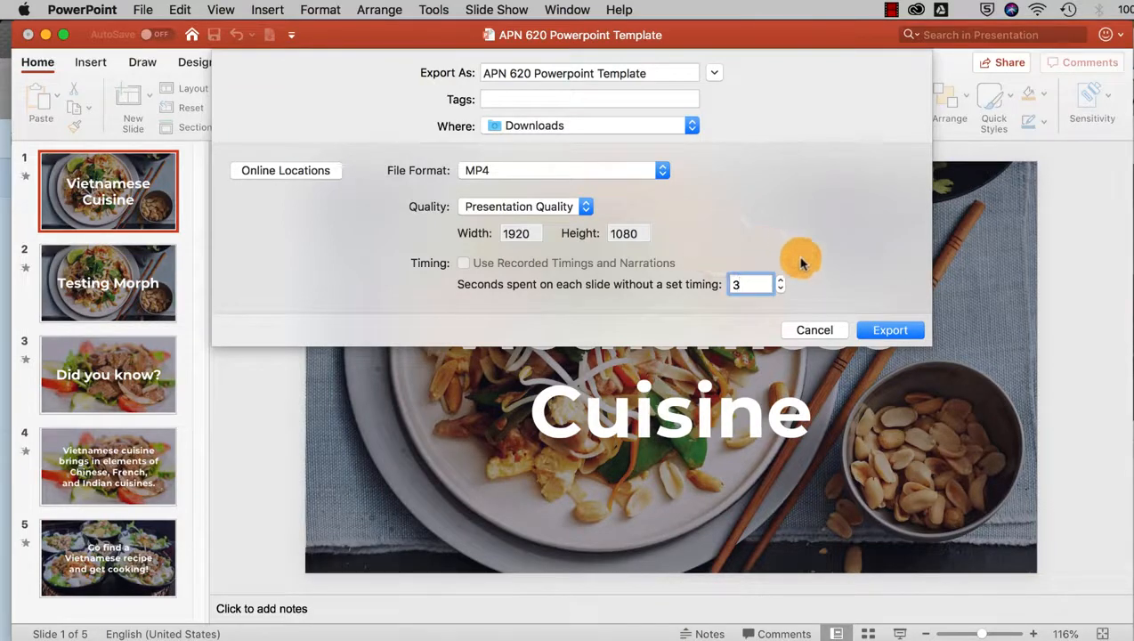
{"action": "left_click", "coordinate": [864, 332]}
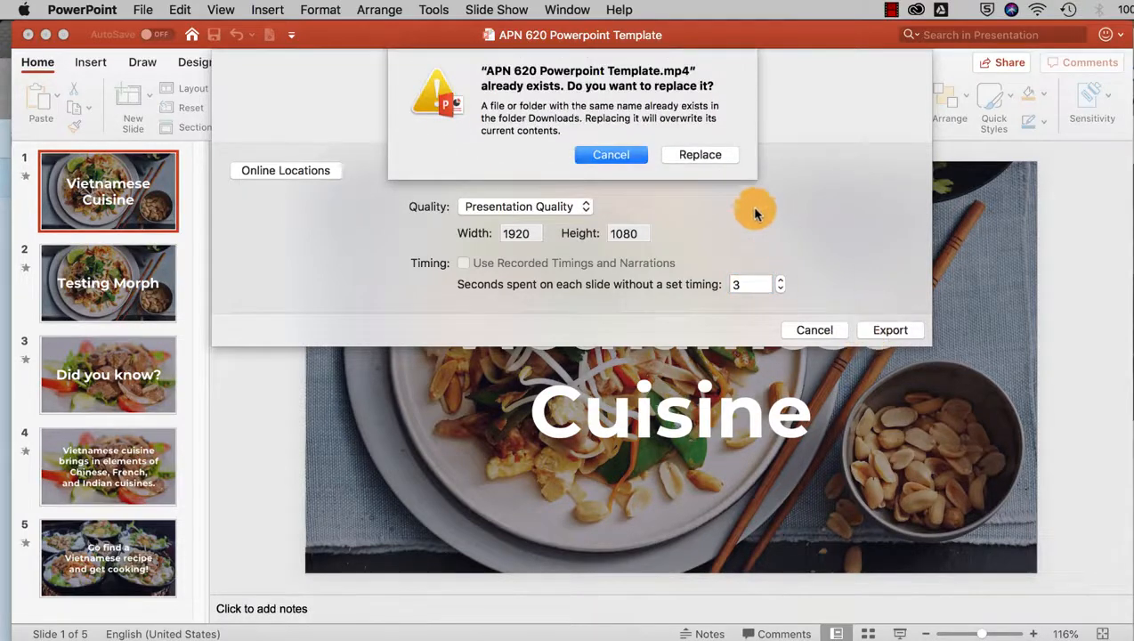
{"action": "left_click", "coordinate": [682, 153]}
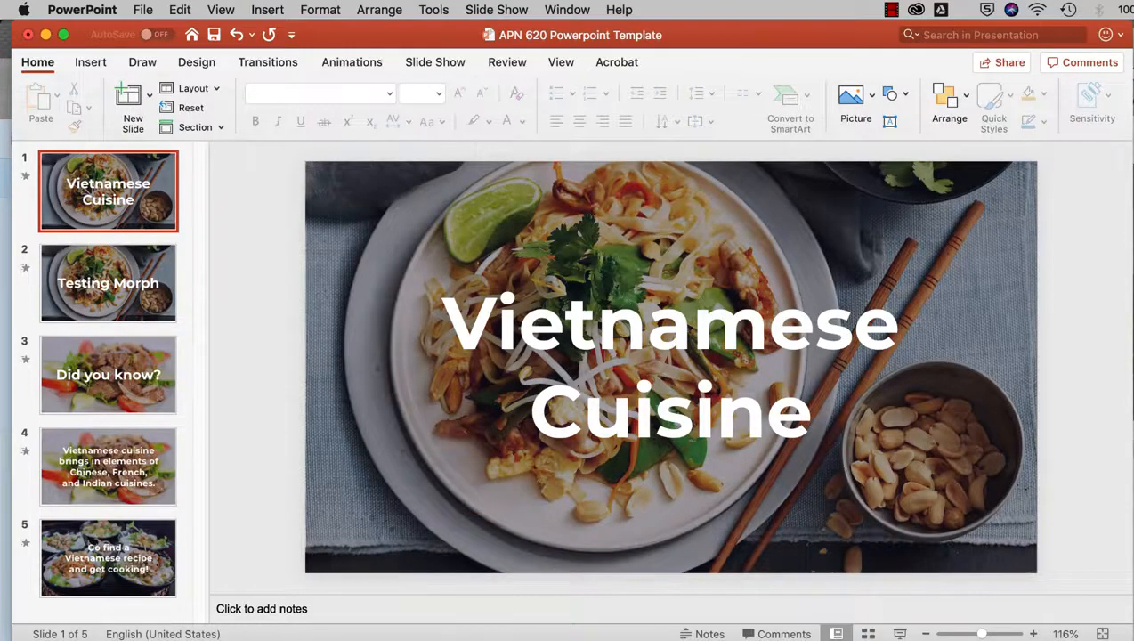
- Open APN 620 Powerpoint Template.mp4 in QuickTime, shrink the window over the slide, and play the 25-second video
{"action": "left_click", "coordinate": [698, 224]}
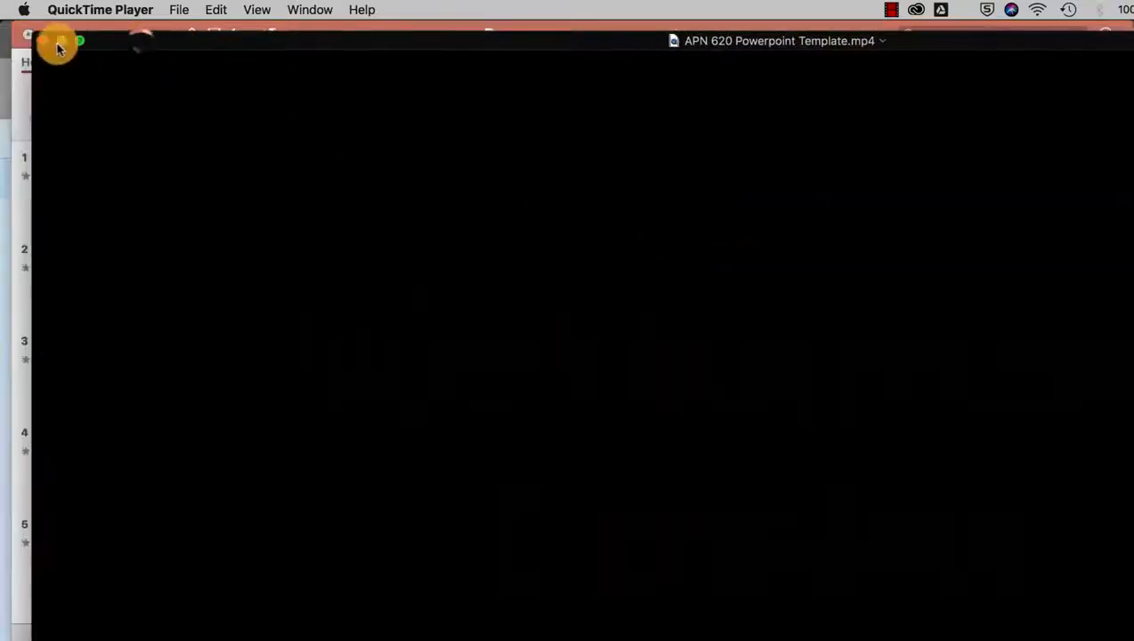
{"action": "left_click_drag", "start_coordinate": [33, 36], "coordinate": [395, 239]}
{"action": "left_click_drag", "start_coordinate": [513, 247], "coordinate": [309, 122]}
{"action": "left_click_drag", "start_coordinate": [189, 112], "coordinate": [338, 187]}
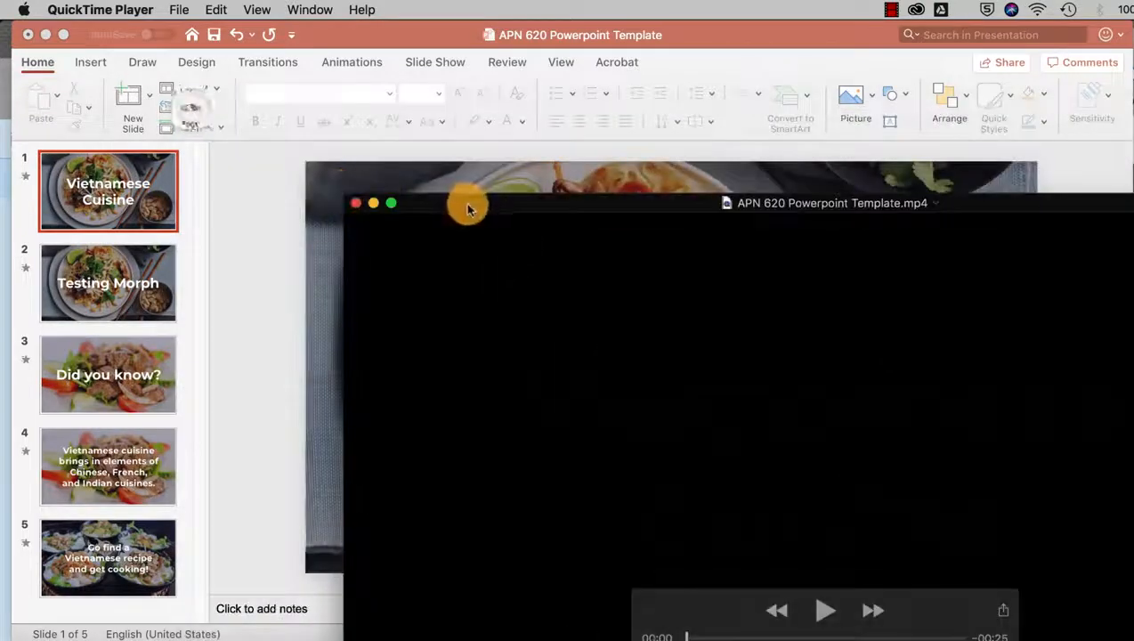
{"action": "left_click_drag", "start_coordinate": [469, 208], "coordinate": [227, 79]}
{"action": "left_click", "coordinate": [577, 481]}
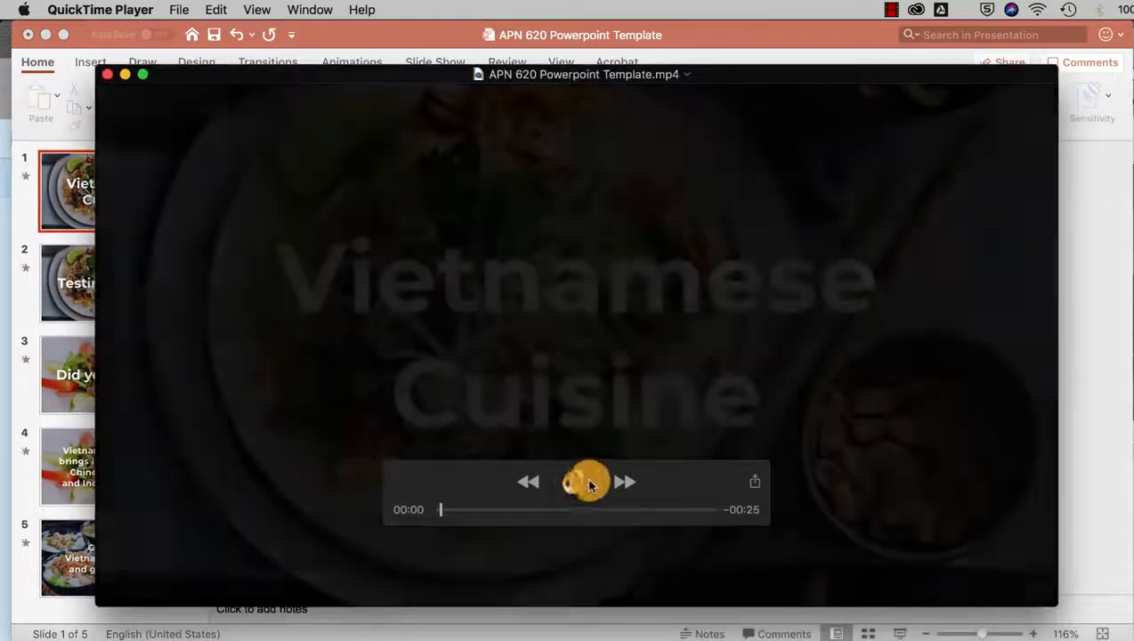
{"action": "left_click_drag", "start_coordinate": [671, 482], "coordinate": [679, 552]}
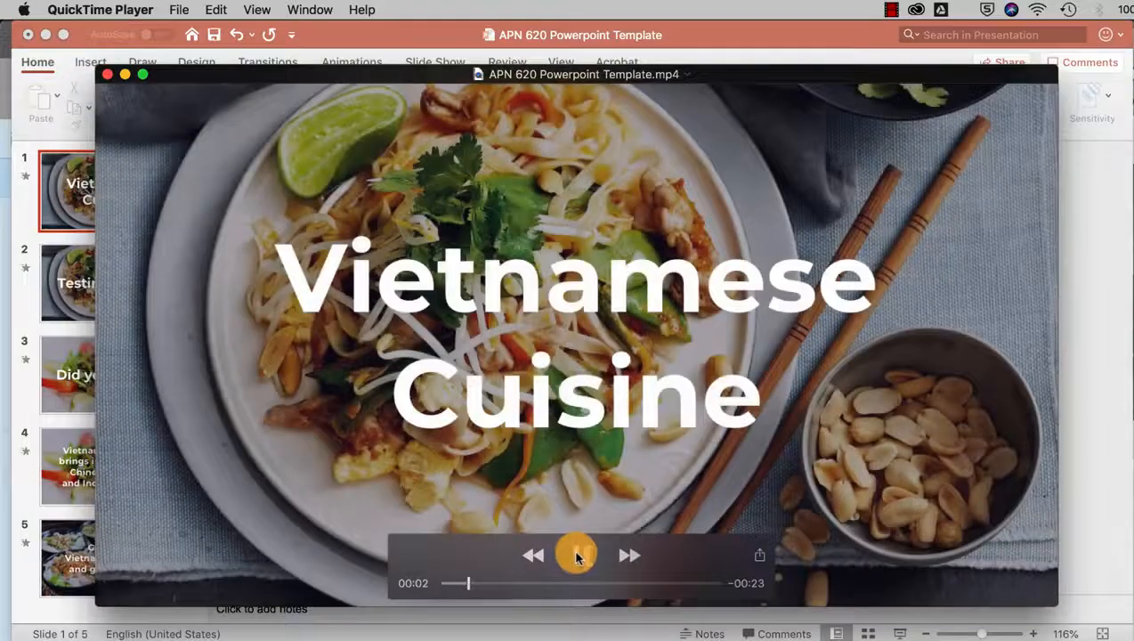